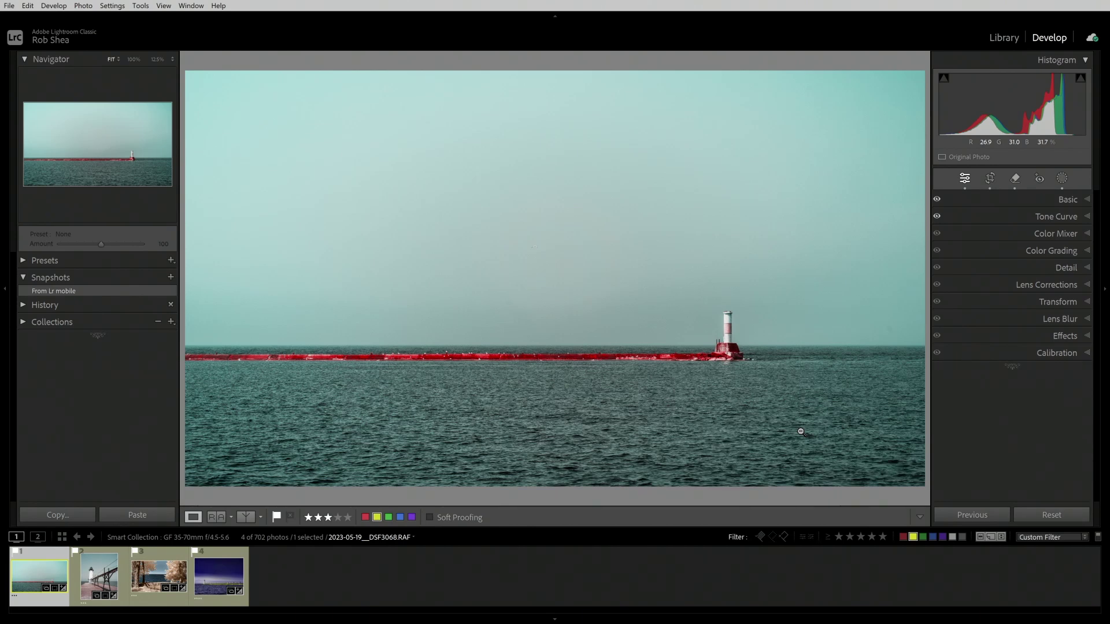
With the overlay off, show the hot spot visual mask to reveal the sky hotspot as a red ellipse.
{"action": "left_click", "coordinate": [1062, 178]}
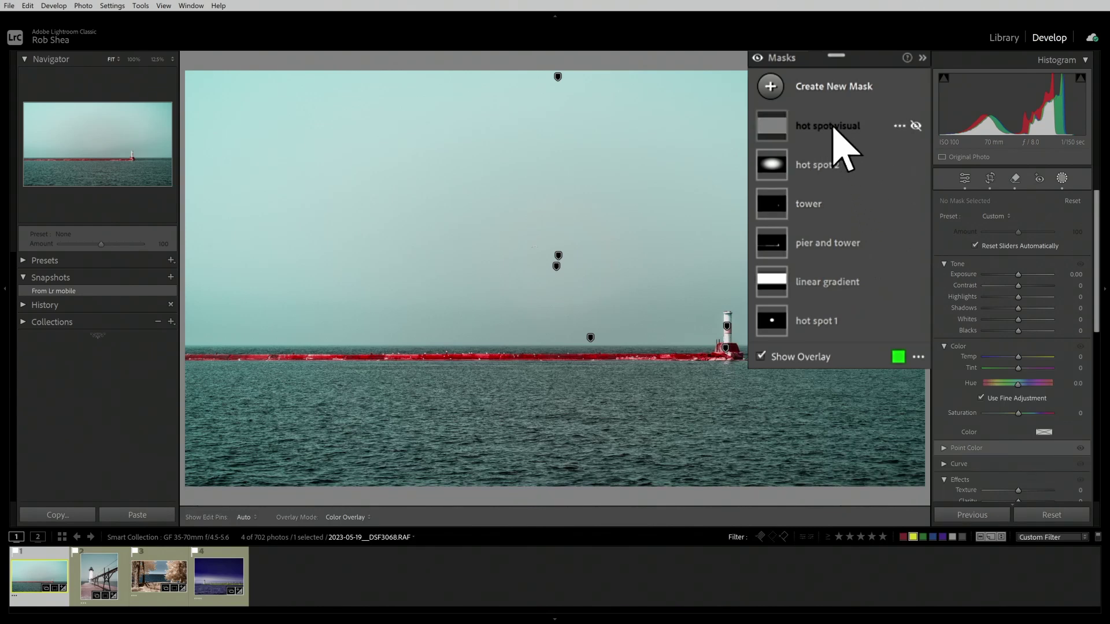
{"action": "key", "text": "o"}
{"action": "left_click", "coordinate": [867, 133]}
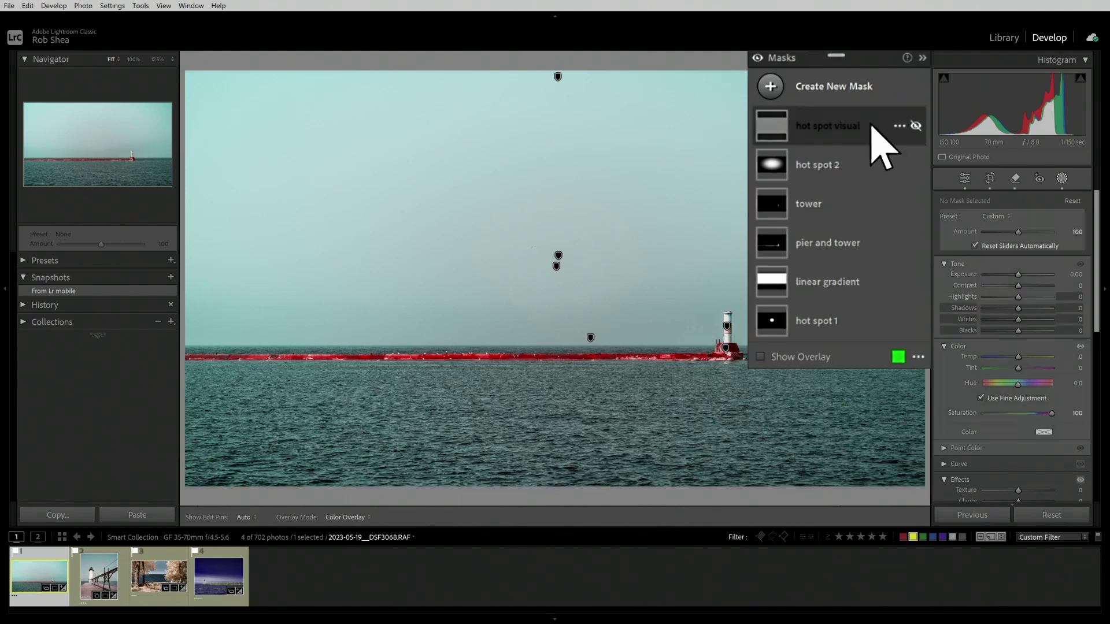
{"action": "left_click", "coordinate": [916, 126]}
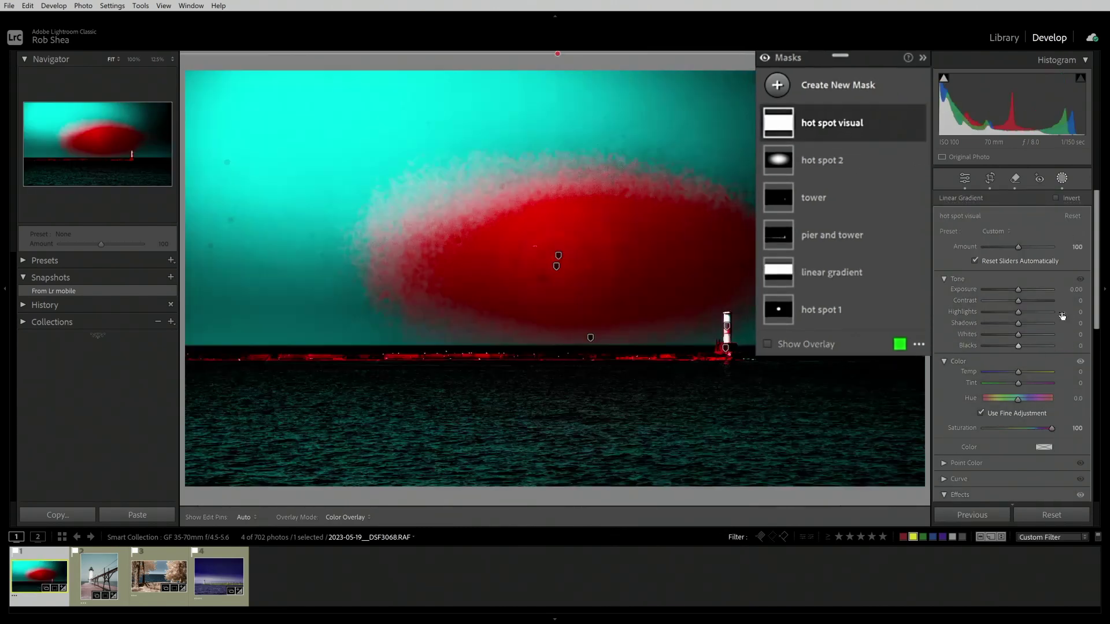
{"action": "left_click_drag", "start_coordinate": [1096, 268], "coordinate": [1098, 323]}
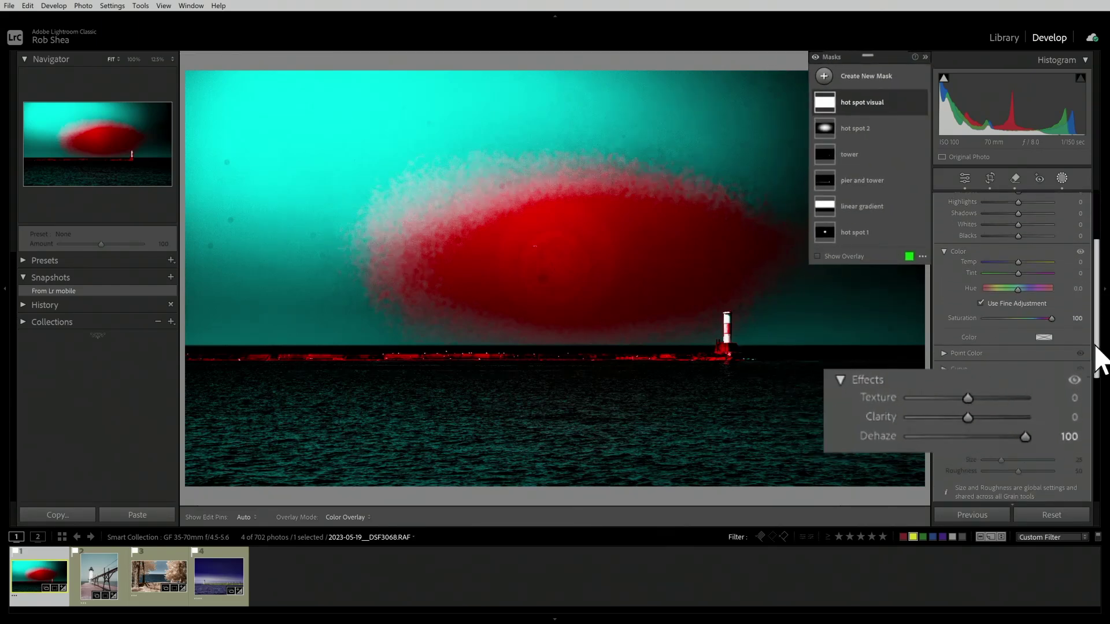
{"action": "left_click_drag", "start_coordinate": [1097, 355], "coordinate": [1097, 307]}
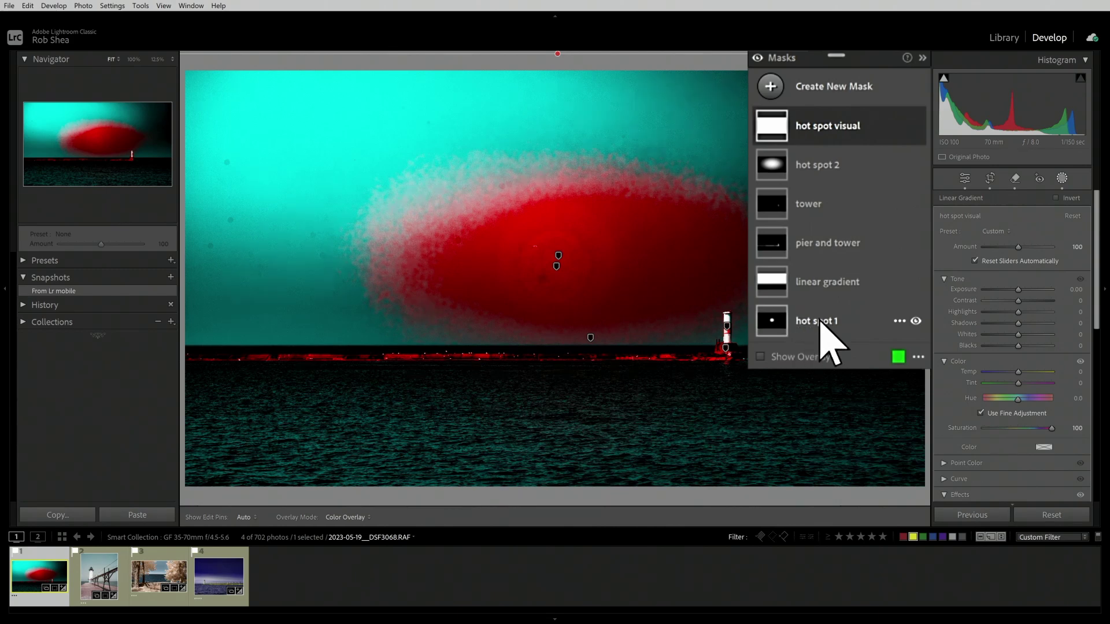
{"action": "left_click", "coordinate": [821, 321]}
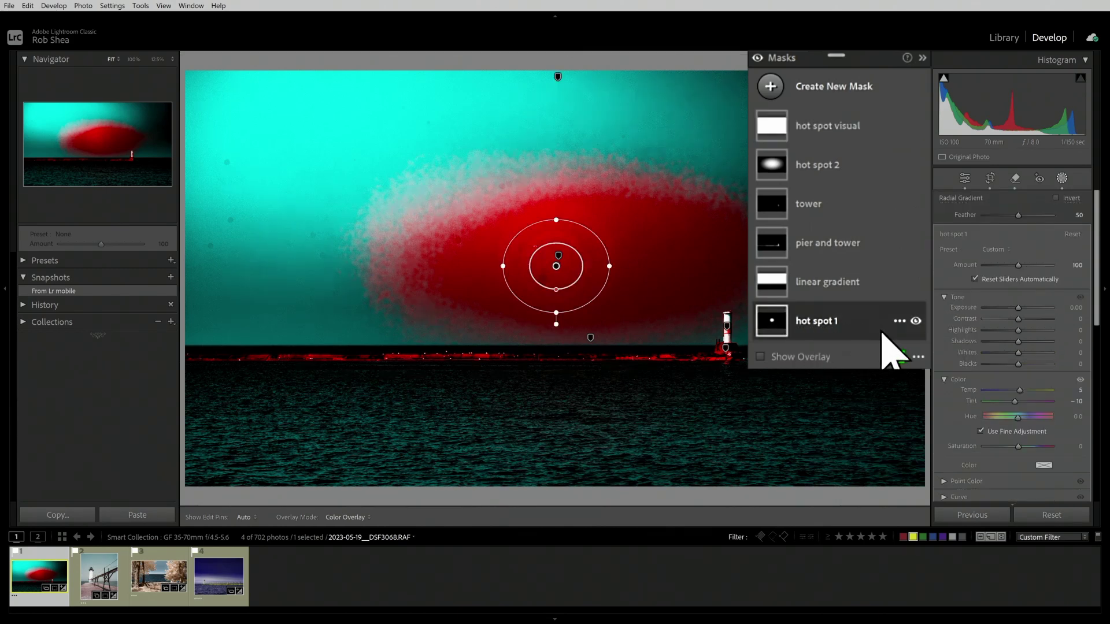
{"action": "left_click", "coordinate": [915, 321]}
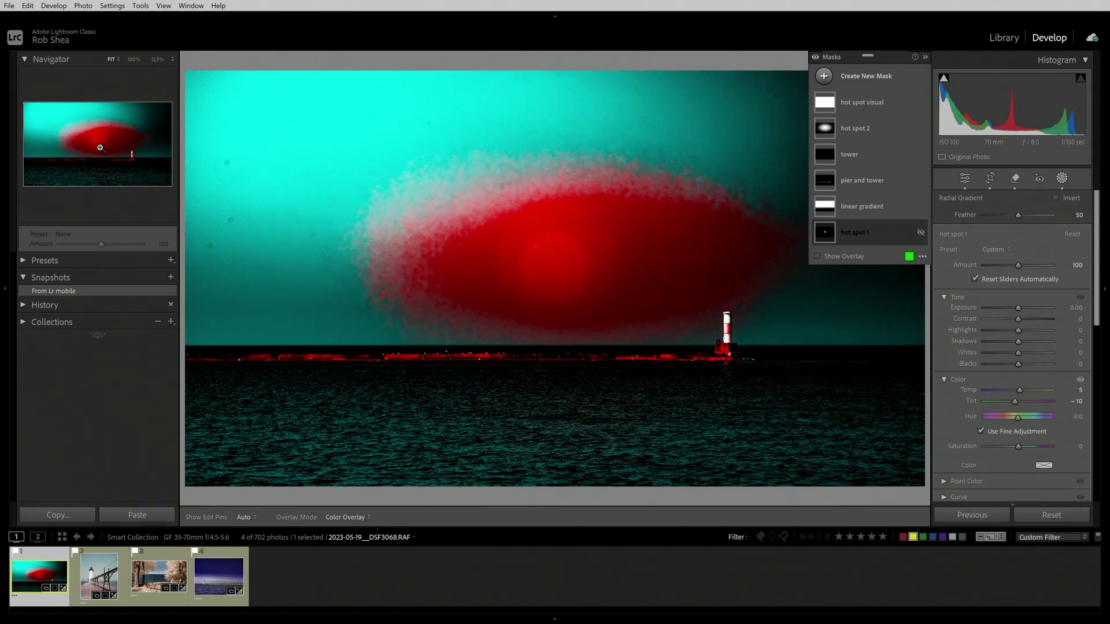
{"action": "left_click", "coordinate": [155, 60]}
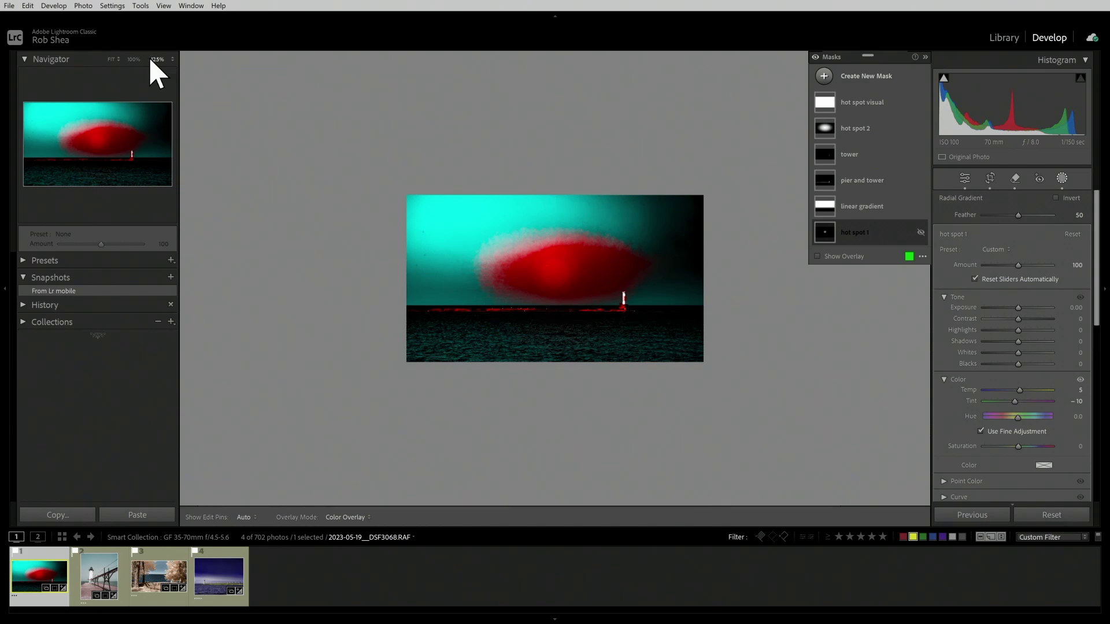
{"action": "left_click", "coordinate": [111, 59]}
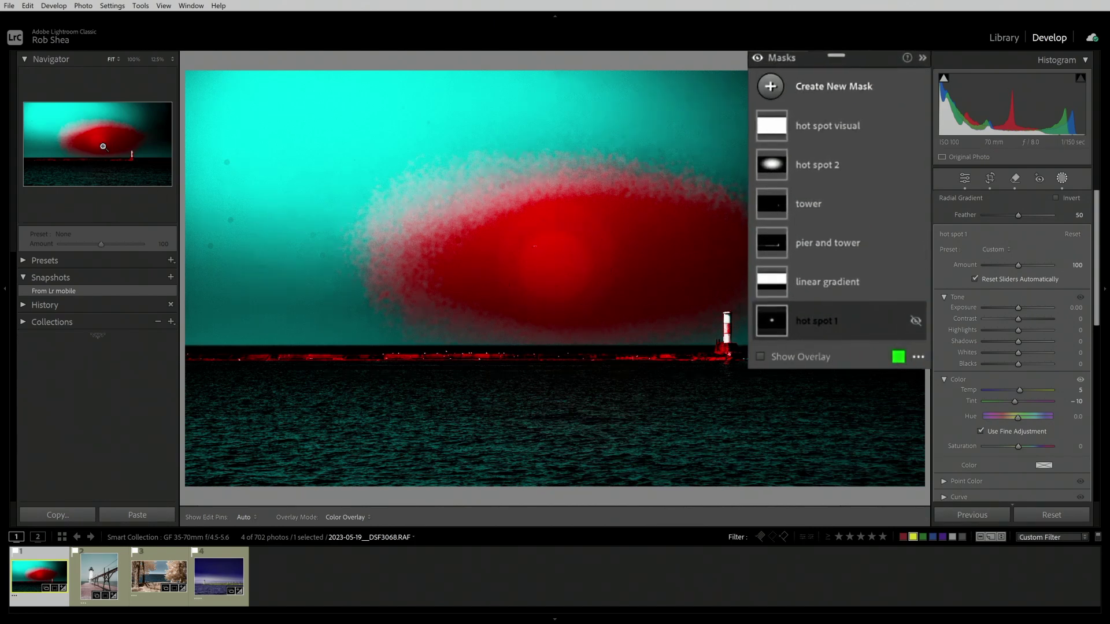
{"action": "left_click", "coordinate": [915, 320]}
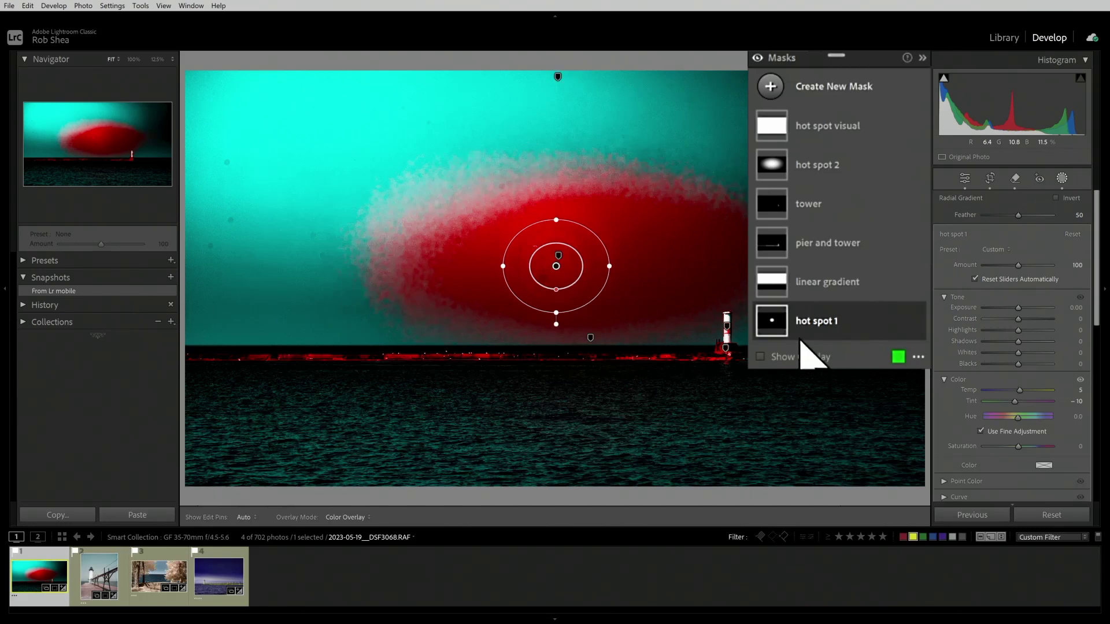
Reshape the hot spot 1 radial gradient taller, then circular, then wider over the hotspot.
{"action": "mouse_move", "coordinate": [815, 328]}
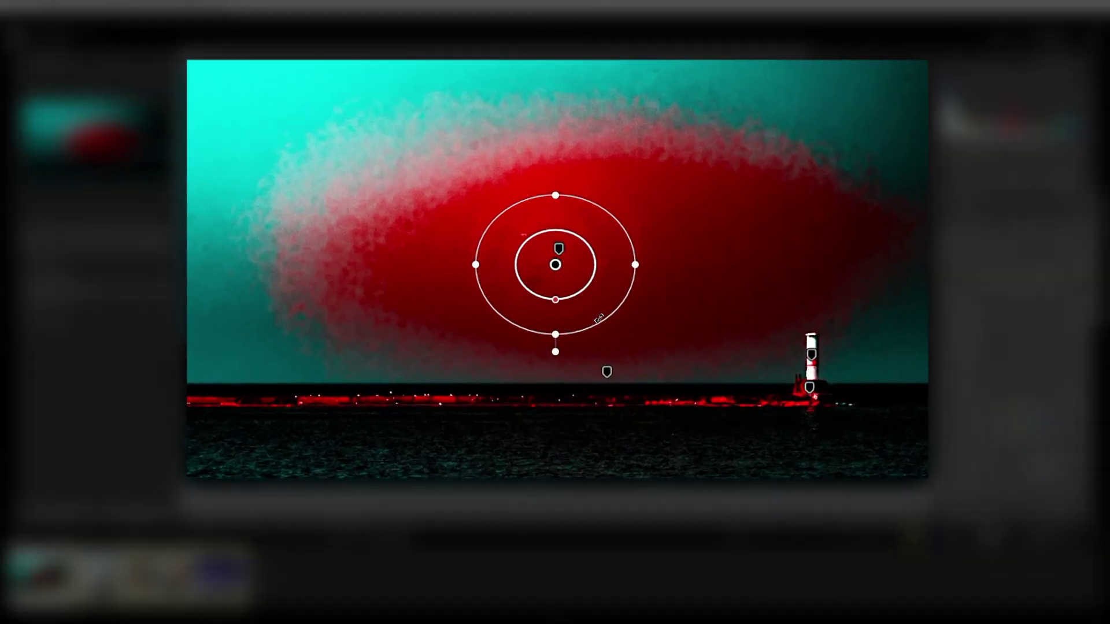
{"action": "left_click_drag", "start_coordinate": [557, 299], "coordinate": [559, 300]}
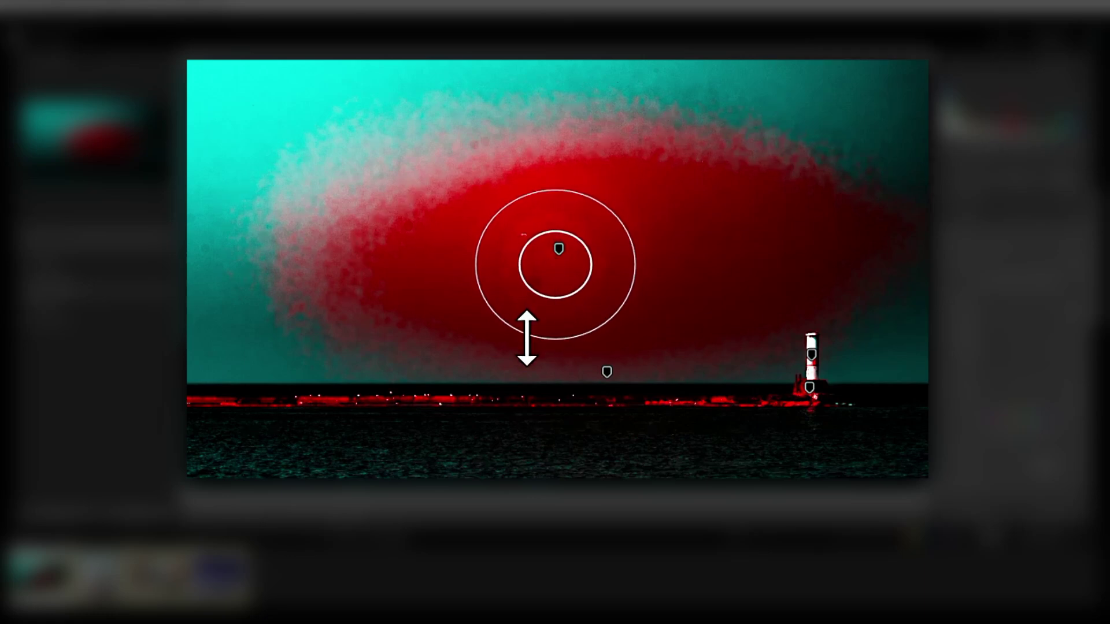
{"action": "left_click_drag", "start_coordinate": [527, 332], "coordinate": [521, 355]}
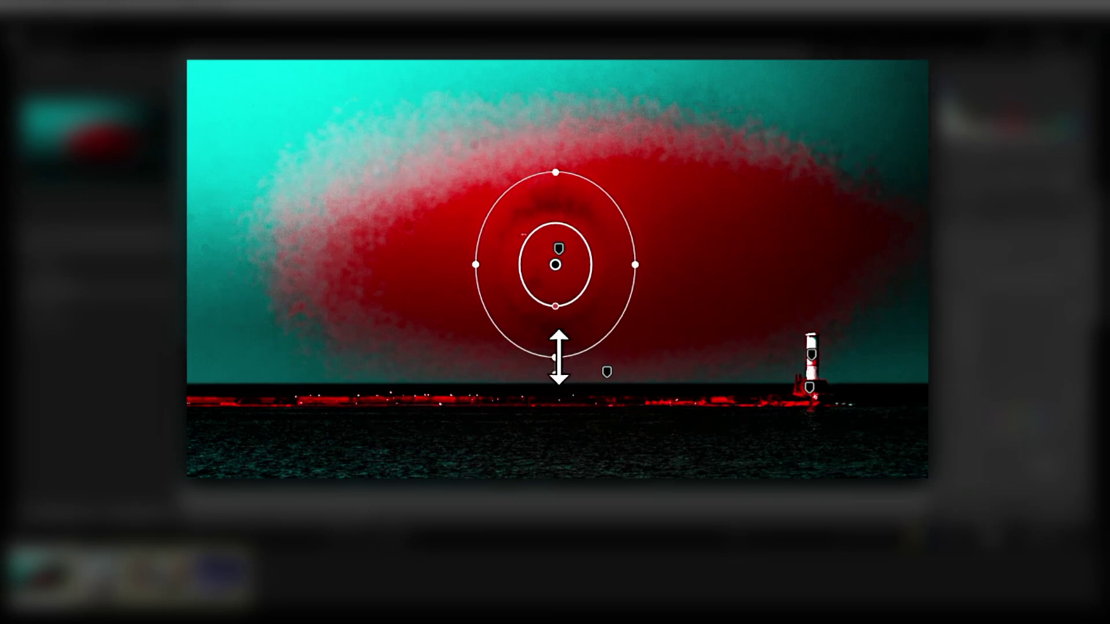
{"action": "left_click_drag", "start_coordinate": [558, 357], "coordinate": [561, 336]}
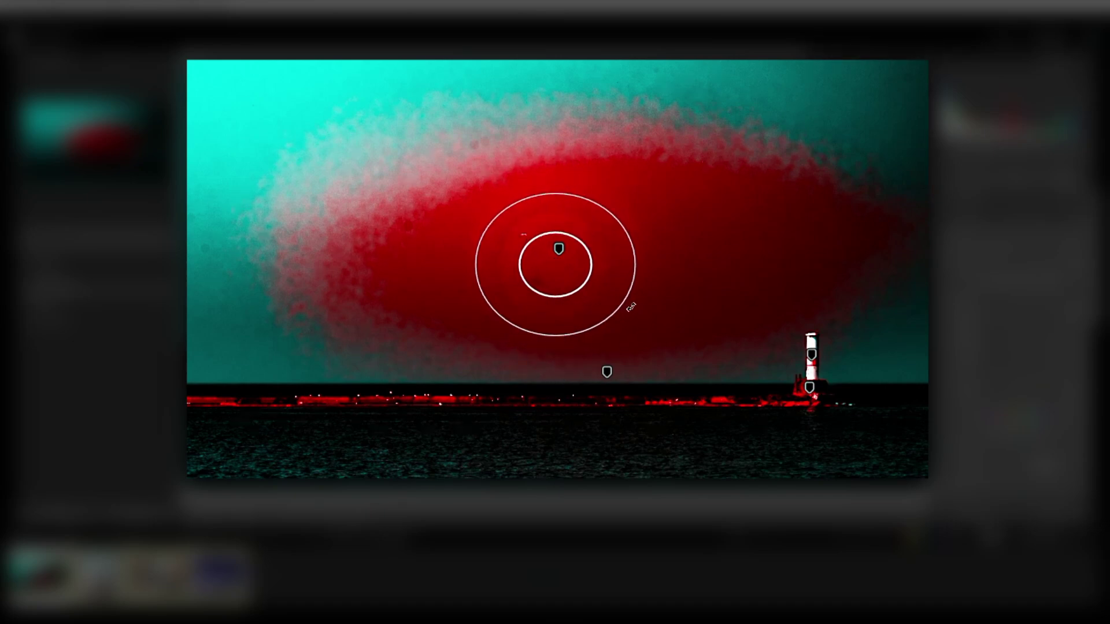
{"action": "mouse_move", "coordinate": [634, 263]}
{"action": "left_mouse_down"}
{"action": "mouse_move", "coordinate": [667, 263]}
{"action": "mouse_move", "coordinate": [630, 264]}
{"action": "left_mouse_up"}
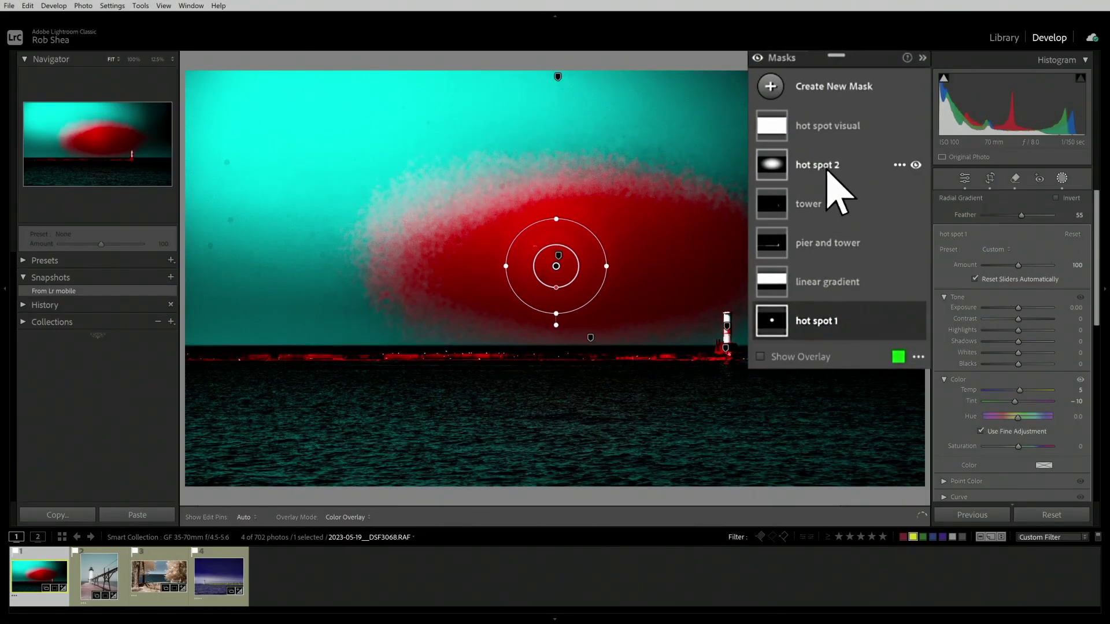
Hide the hot spot 2 correction and reselect hot spot 2 to check its settings.
{"action": "left_click", "coordinate": [826, 168]}
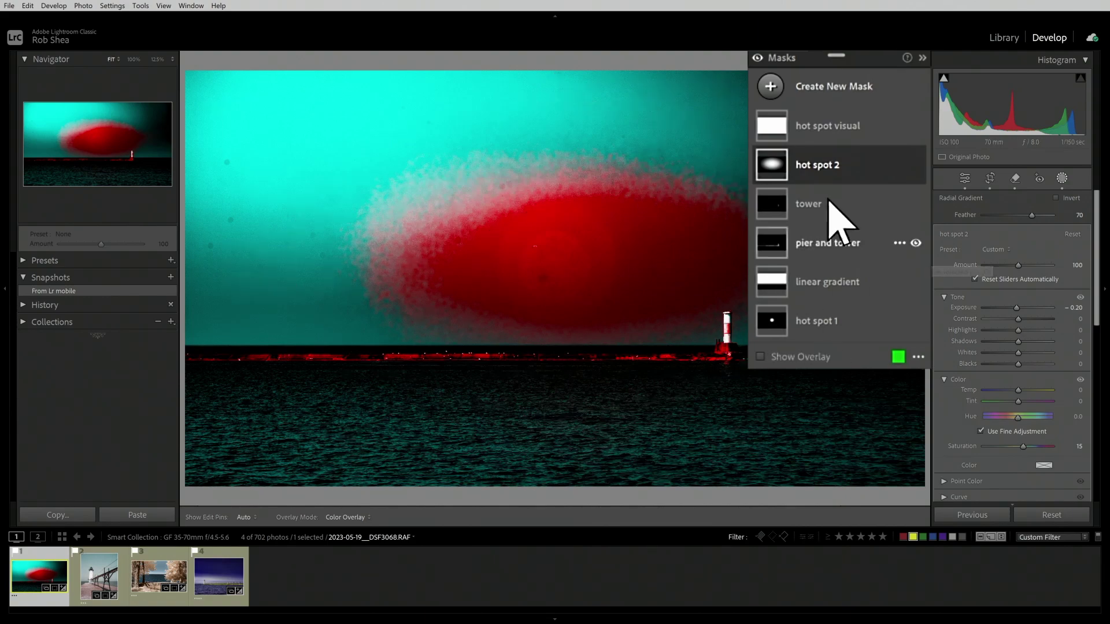
{"action": "left_click", "coordinate": [916, 165]}
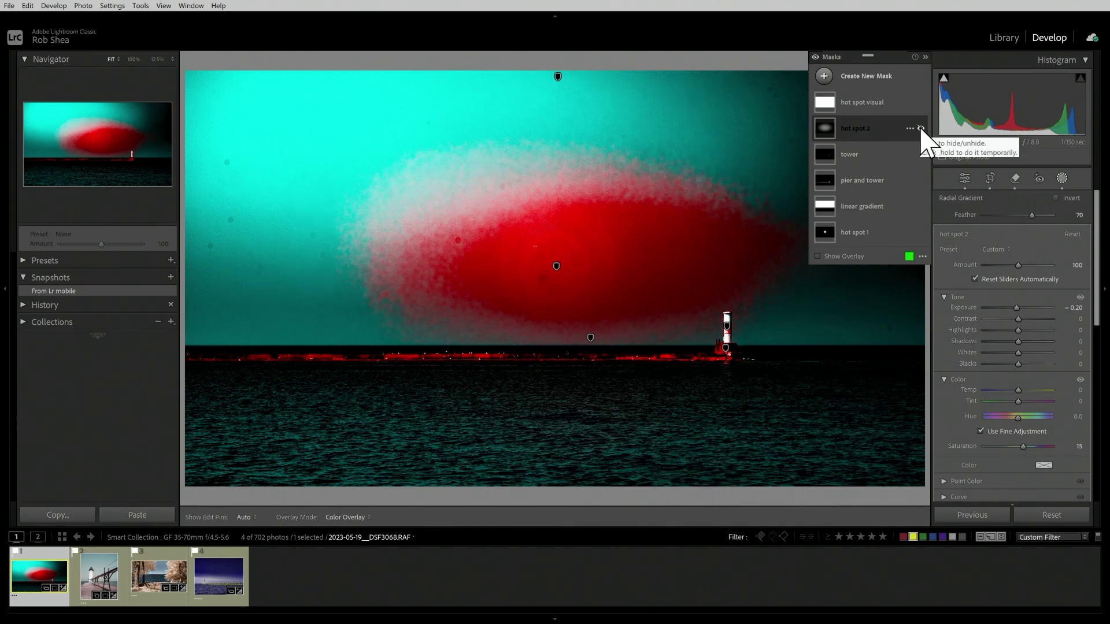
{"action": "left_click", "coordinate": [872, 128]}
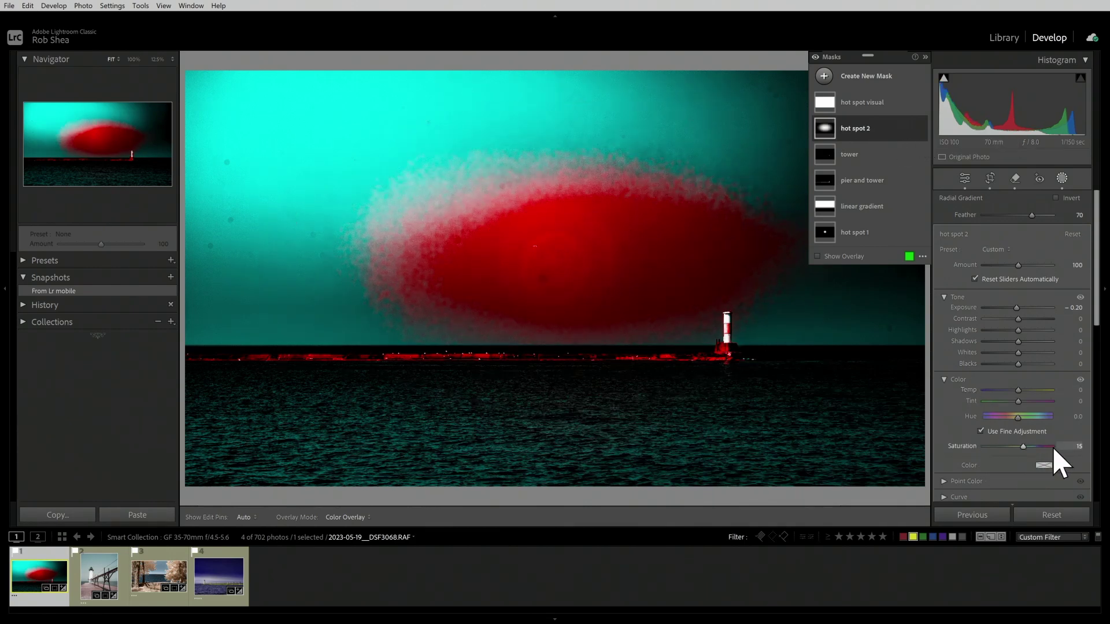
Reset the hot spot visual mask's Dehaze to 0.
{"action": "left_click", "coordinate": [854, 104]}
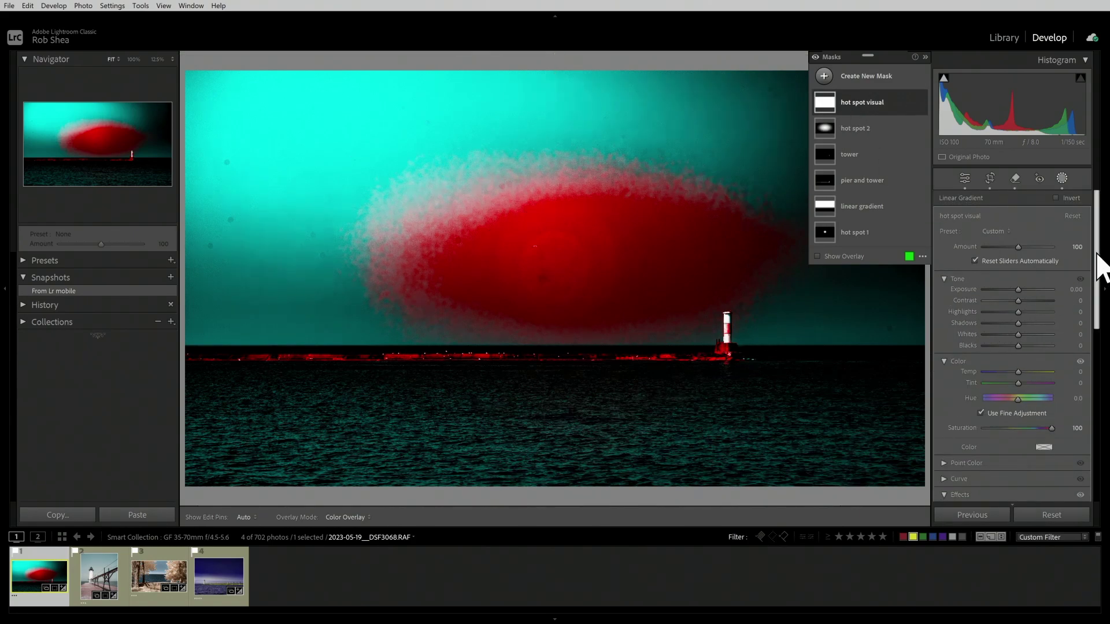
{"action": "left_click_drag", "start_coordinate": [1092, 258], "coordinate": [1097, 322]}
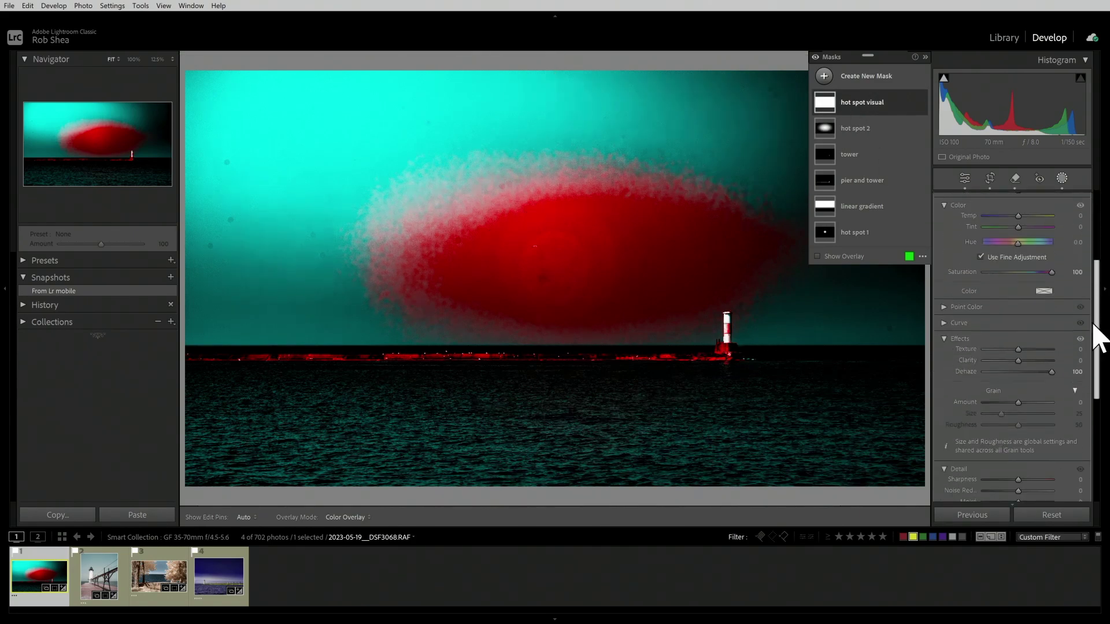
{"action": "double_click", "coordinate": [970, 373]}
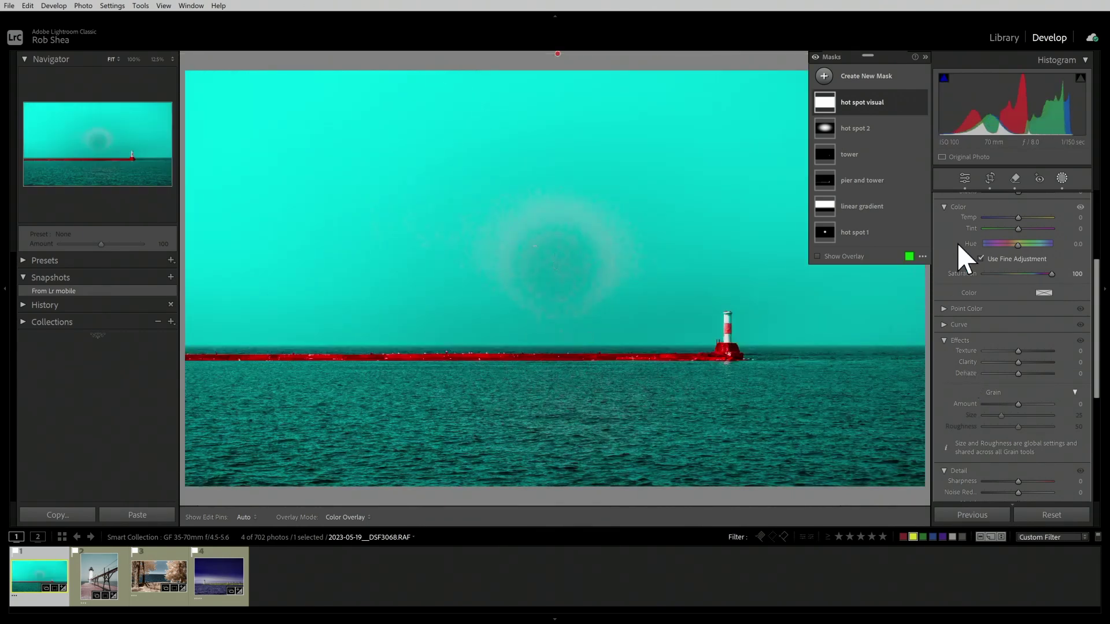
Toggle hot spot 2 off and back on to compare the sky hotspot.
{"action": "left_click", "coordinate": [865, 128]}
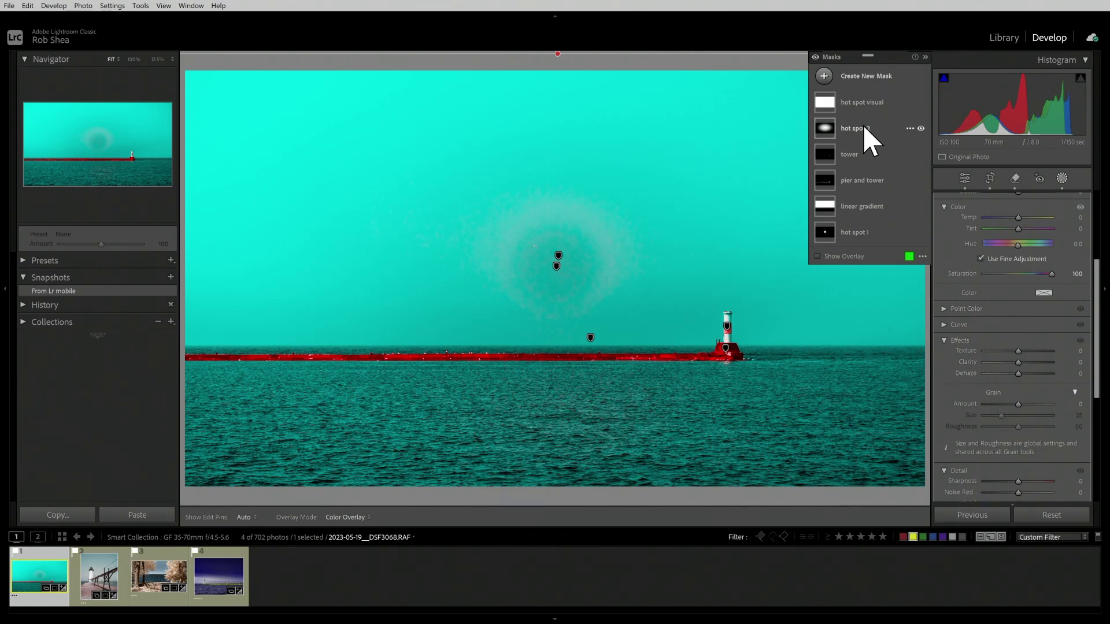
{"action": "left_click", "coordinate": [921, 128]}
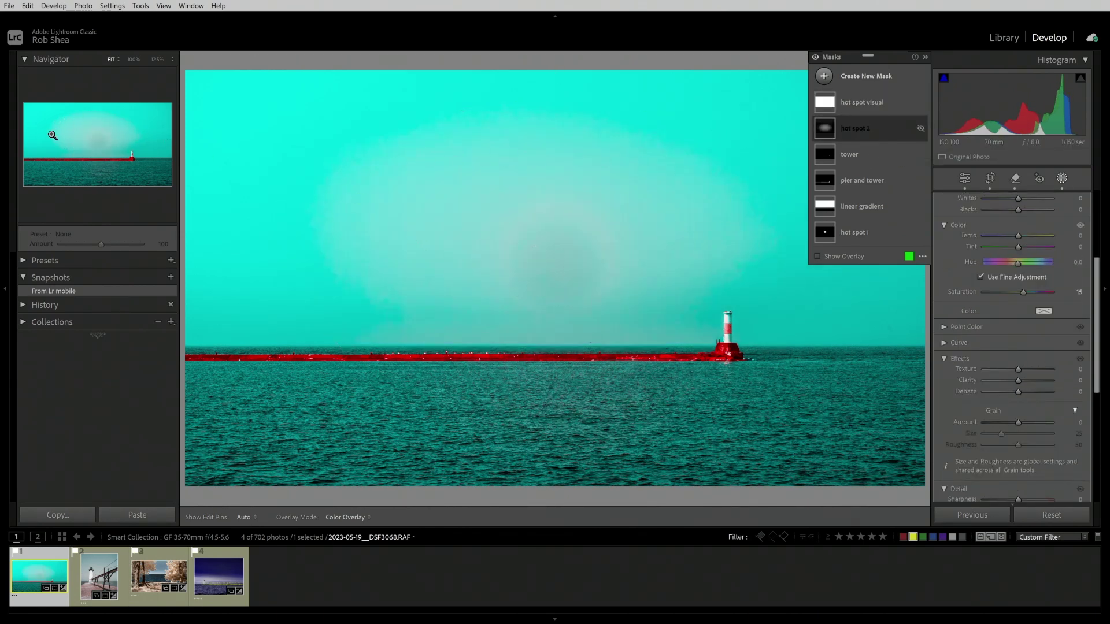
{"action": "left_click", "coordinate": [921, 130]}
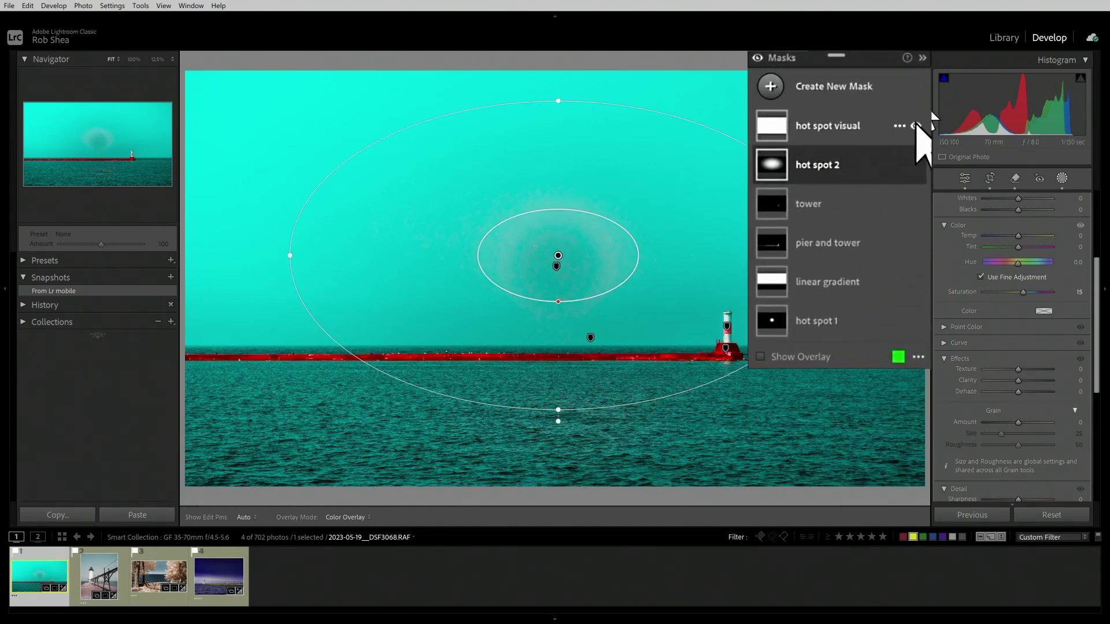
Hide the hot spot visual mask, exit masking, and zoom to 12.5% then back to Fit.
{"action": "left_click", "coordinate": [915, 125]}
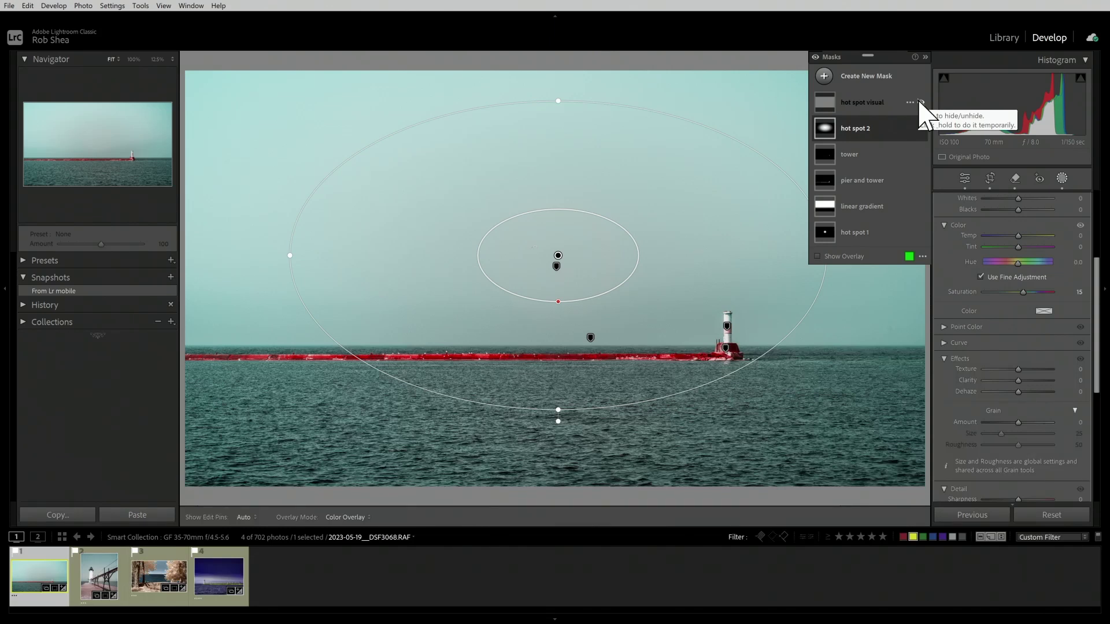
{"action": "left_click", "coordinate": [966, 181]}
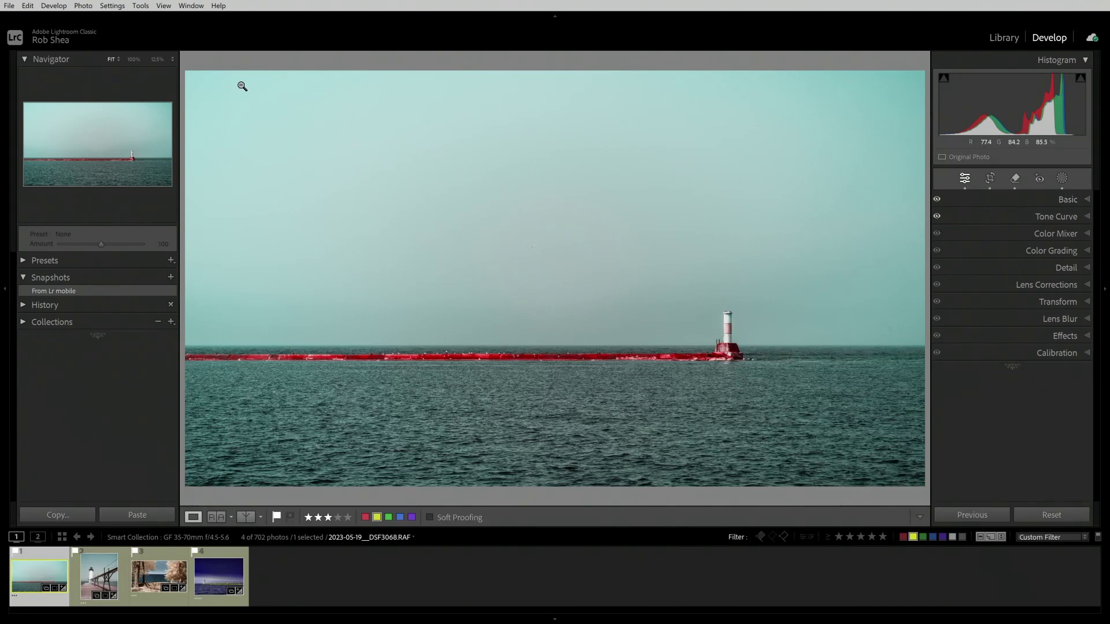
{"action": "left_click", "coordinate": [157, 59]}
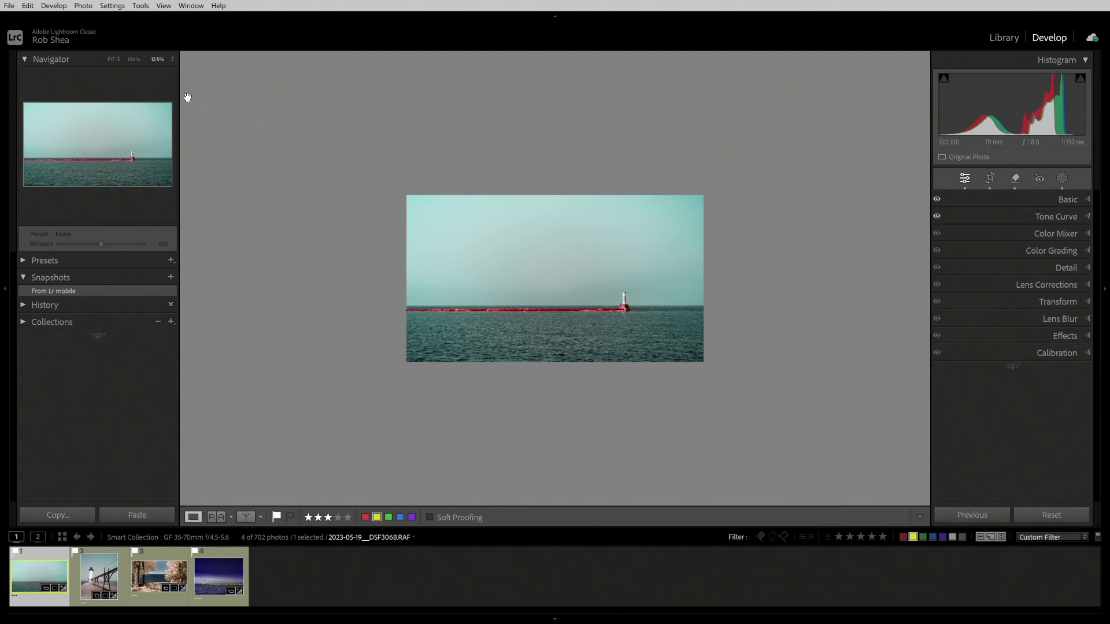
{"action": "left_click", "coordinate": [112, 60]}
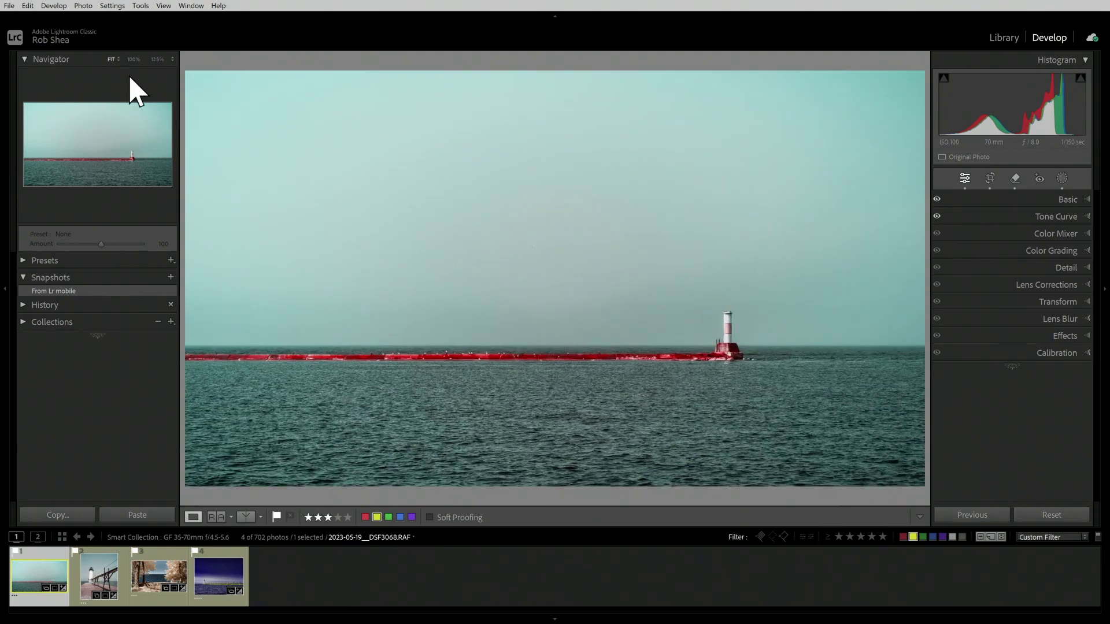
On the second photo, the pier lighthouse, hide the hot spot radial mask's correction.
{"action": "left_click", "coordinate": [101, 581]}
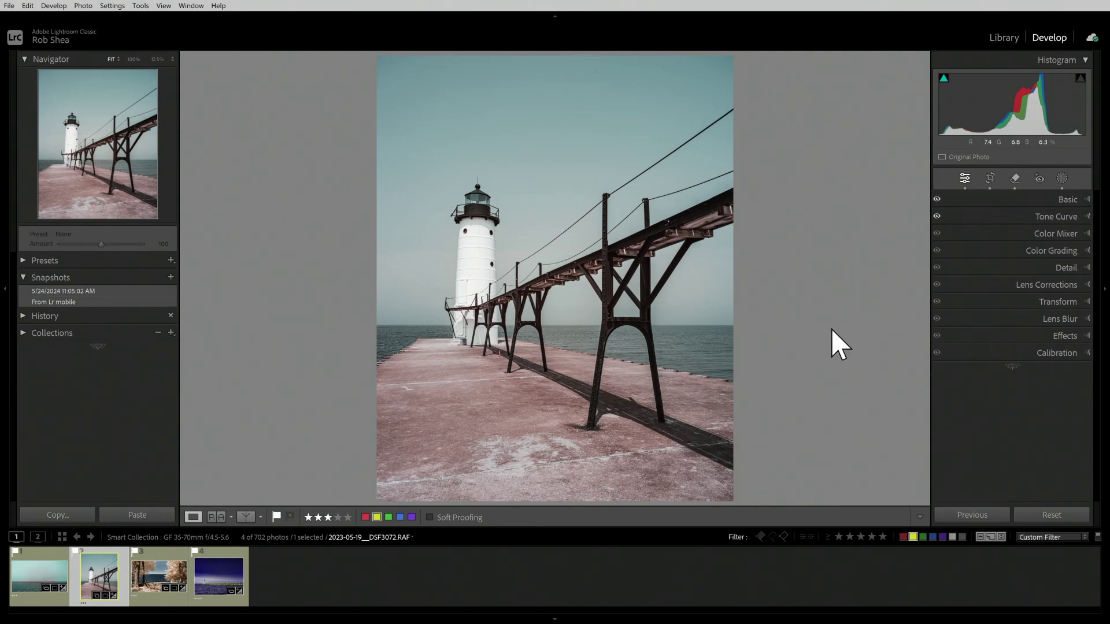
{"action": "left_click", "coordinate": [1062, 178]}
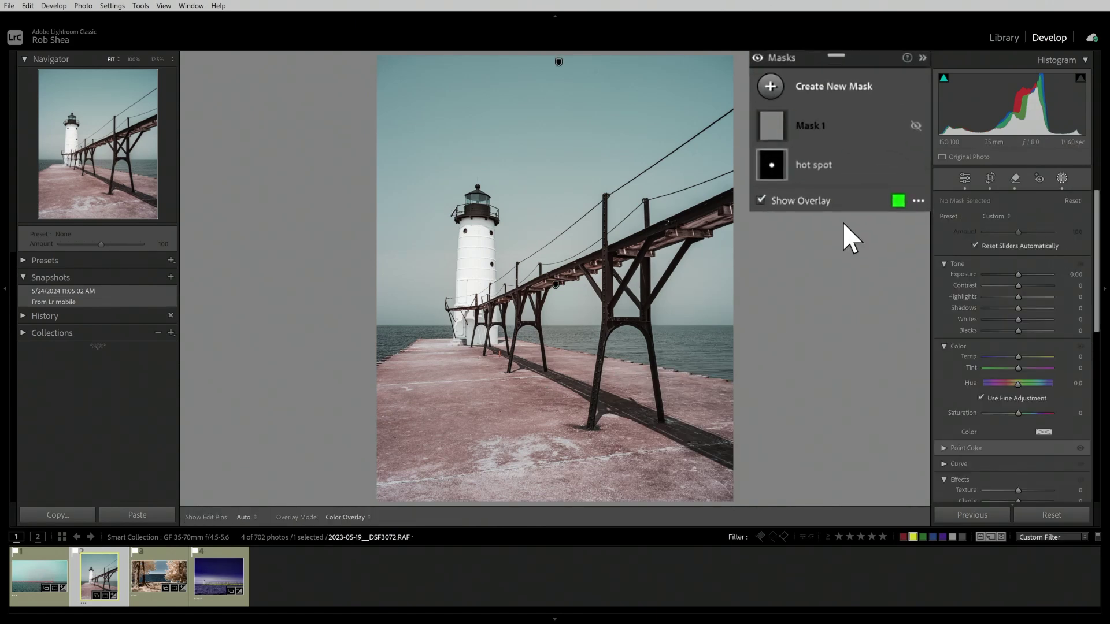
{"action": "mouse_move", "coordinate": [814, 162]}
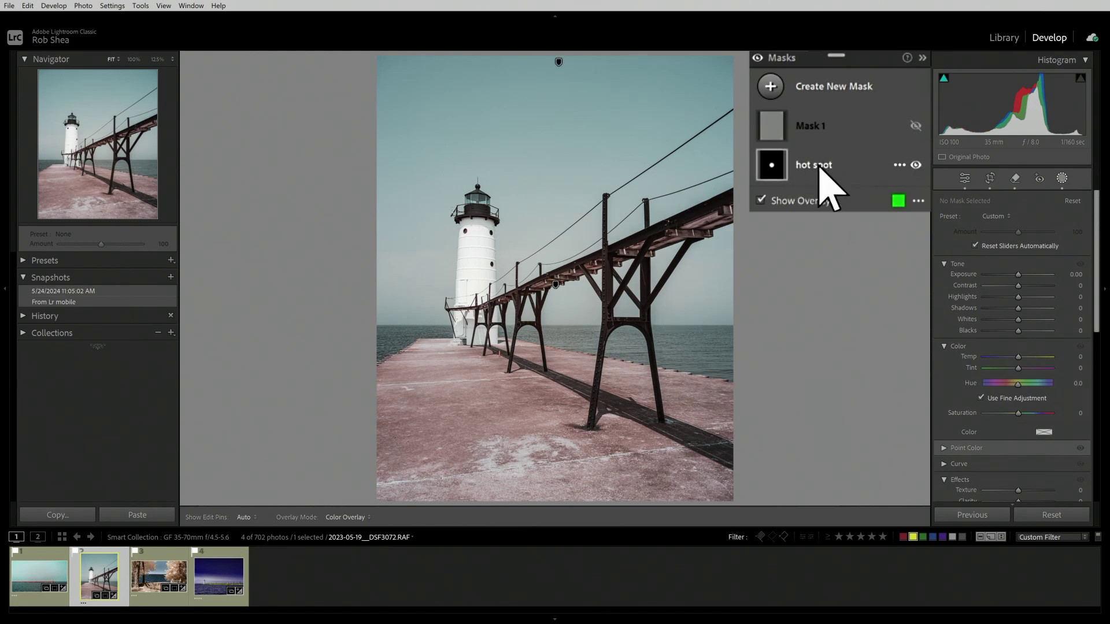
{"action": "left_click", "coordinate": [819, 166]}
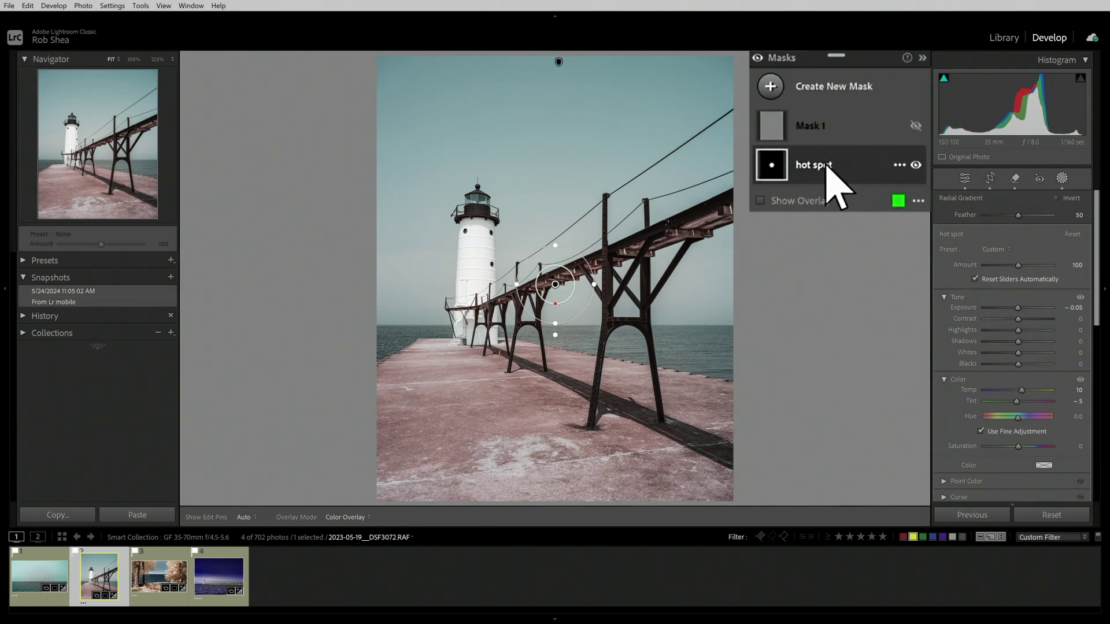
{"action": "left_click", "coordinate": [916, 165]}
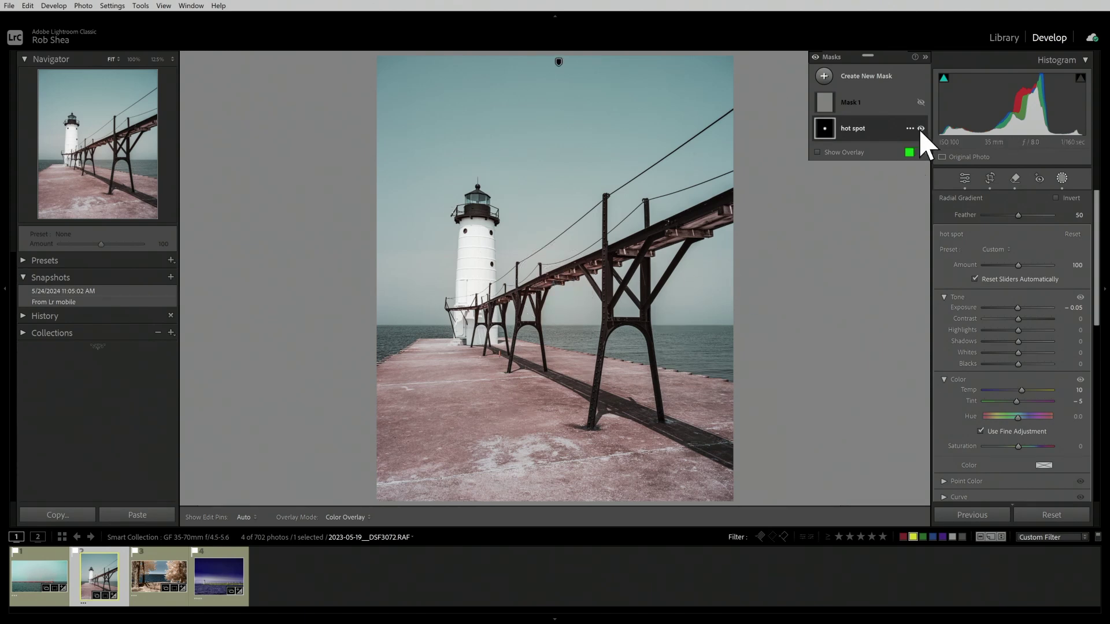
Show Mask 1 and raise its Dehaze to 100, toggling the hot spot mask to compare.
{"action": "left_click", "coordinate": [866, 97]}
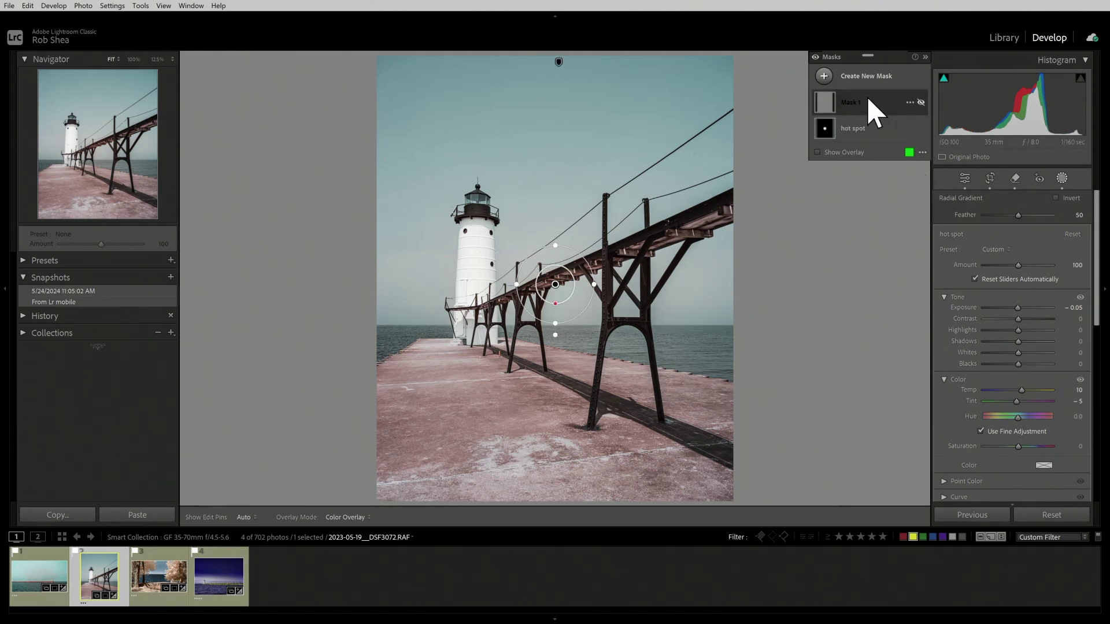
{"action": "left_click", "coordinate": [921, 102]}
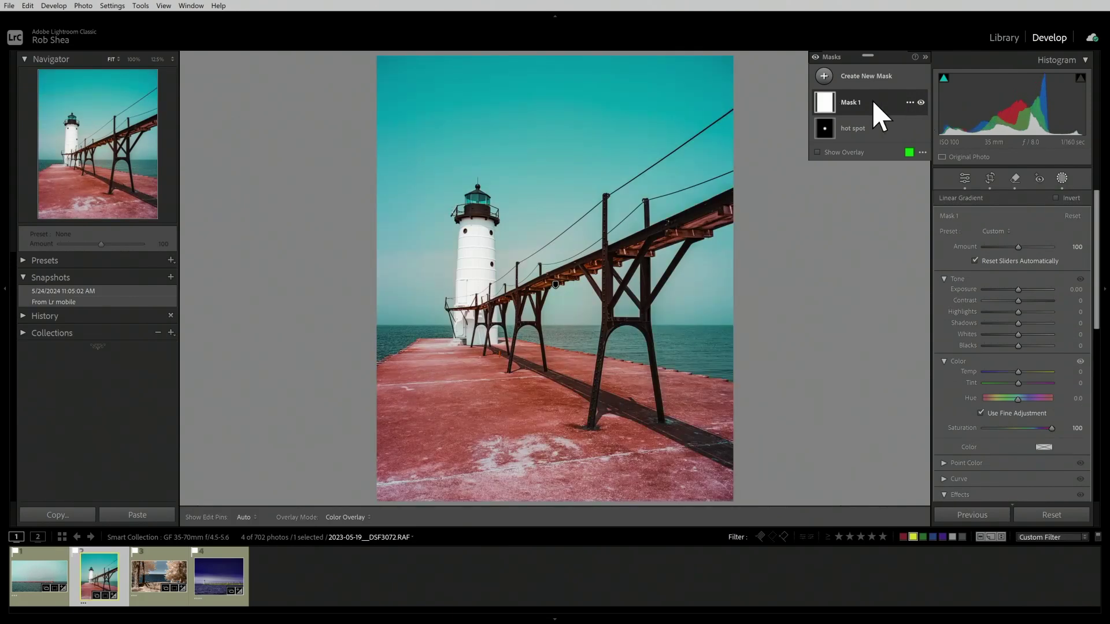
{"action": "left_click", "coordinate": [872, 99]}
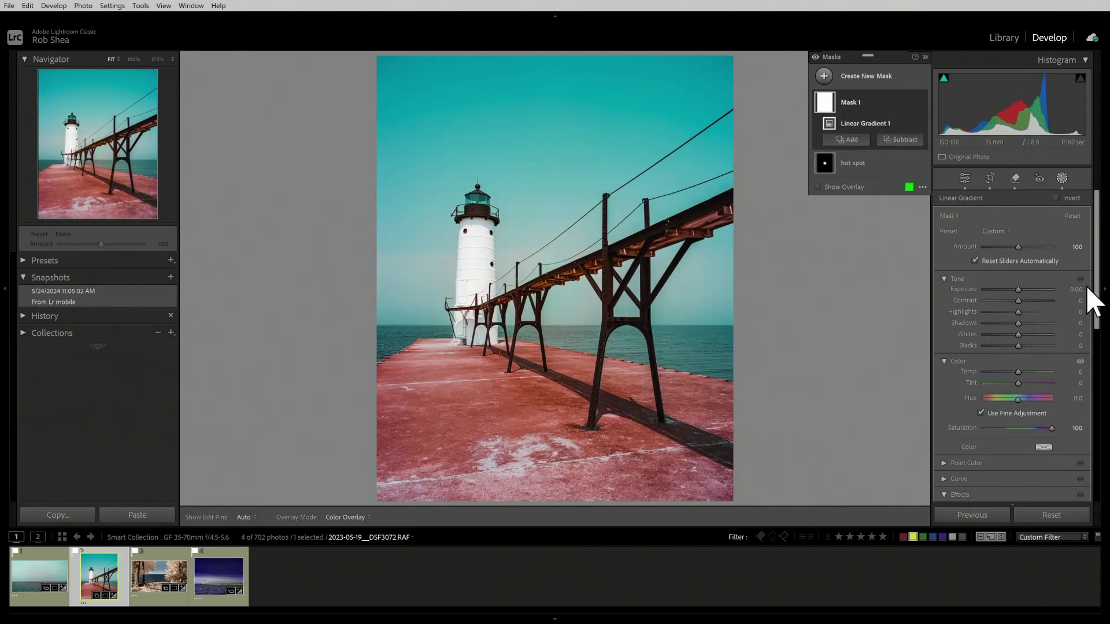
{"action": "left_click_drag", "start_coordinate": [1097, 273], "coordinate": [1097, 335]}
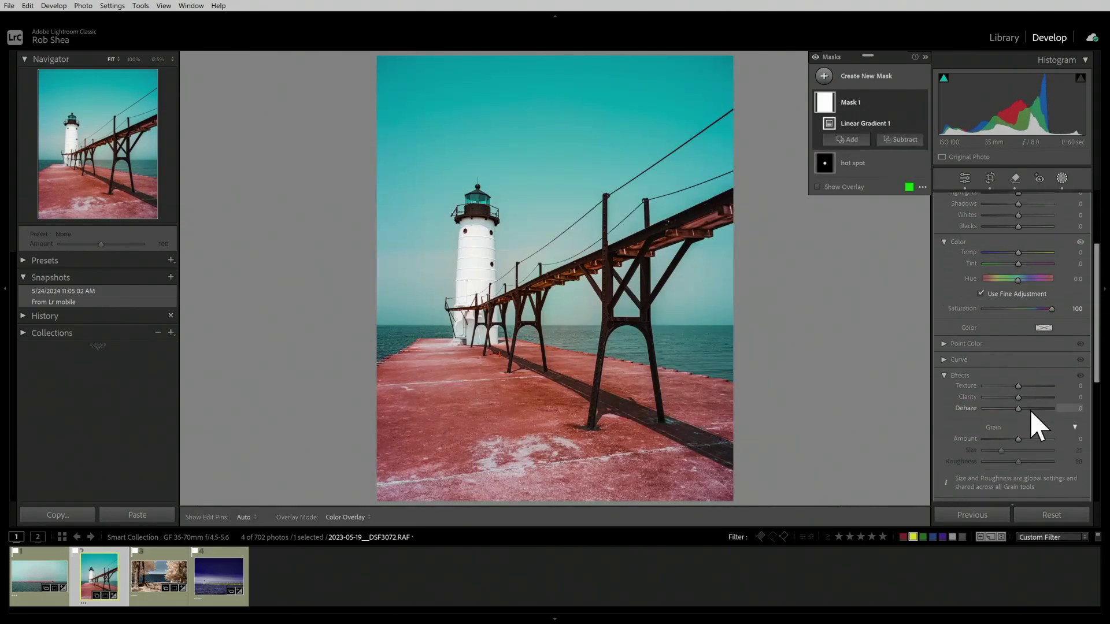
{"action": "left_click_drag", "start_coordinate": [1018, 408], "coordinate": [1020, 410]}
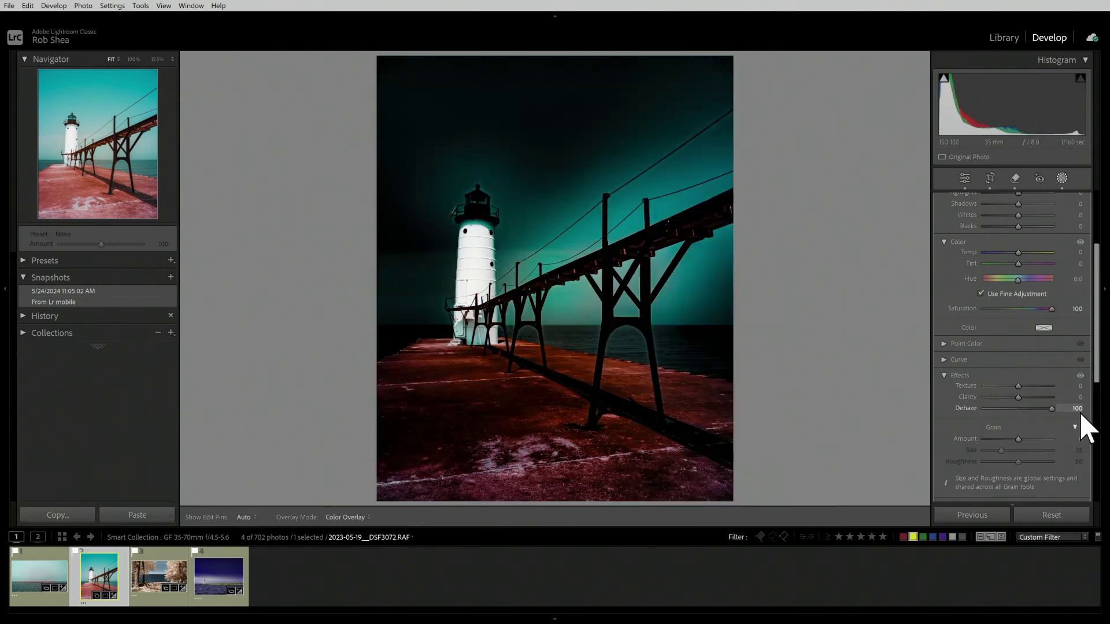
{"action": "left_click_drag", "start_coordinate": [1087, 428], "coordinate": [1085, 426]}
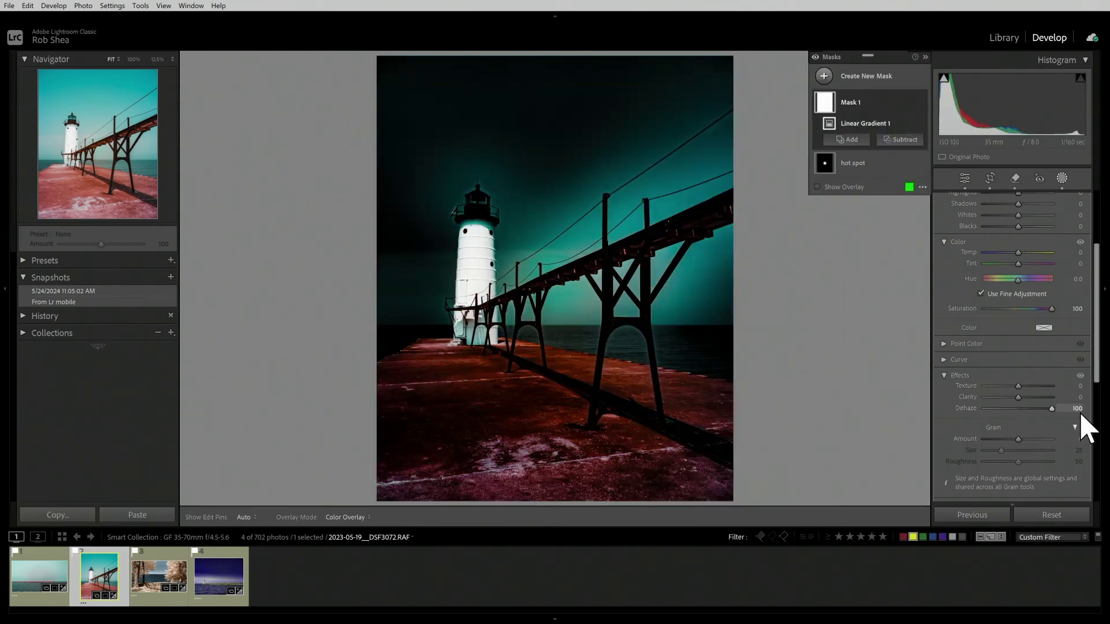
{"action": "left_click", "coordinate": [916, 217]}
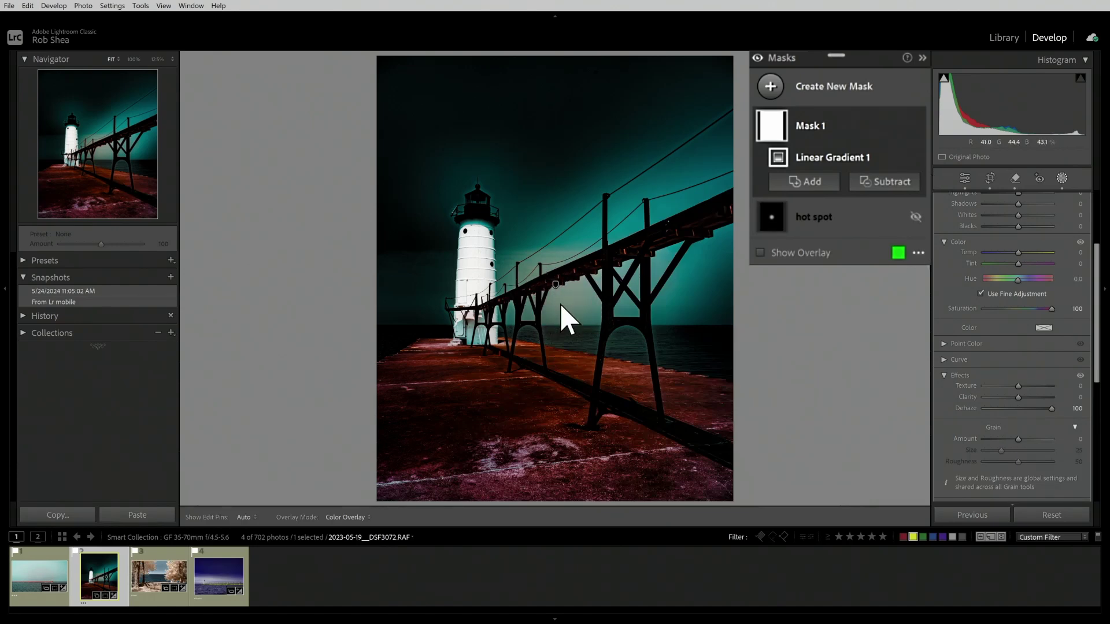
{"action": "left_click", "coordinate": [915, 217]}
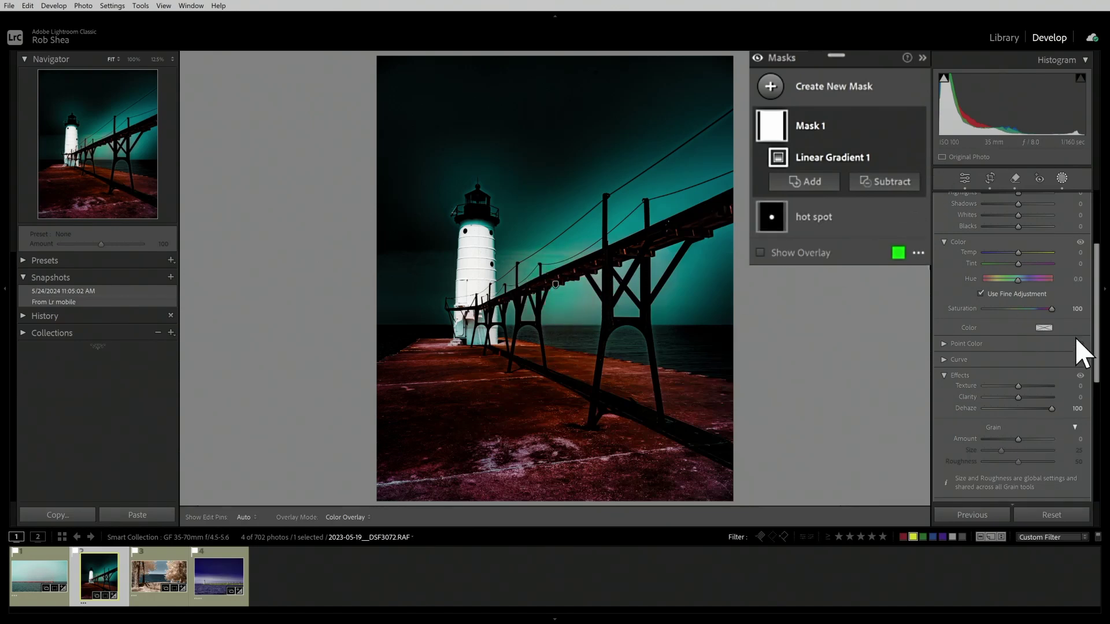
Hide Mask 1, check the hot spot mask, then reset Mask 1's Dehaze to 0.
{"action": "mouse_move", "coordinate": [864, 124]}
{"action": "left_click", "coordinate": [915, 126]}
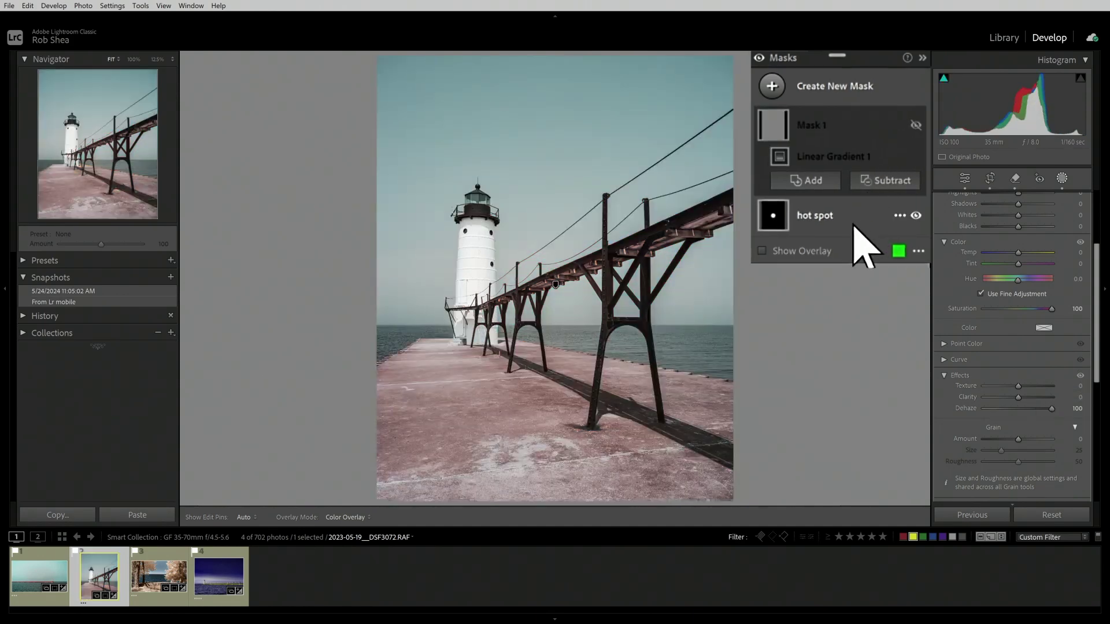
{"action": "left_click", "coordinate": [863, 166]}
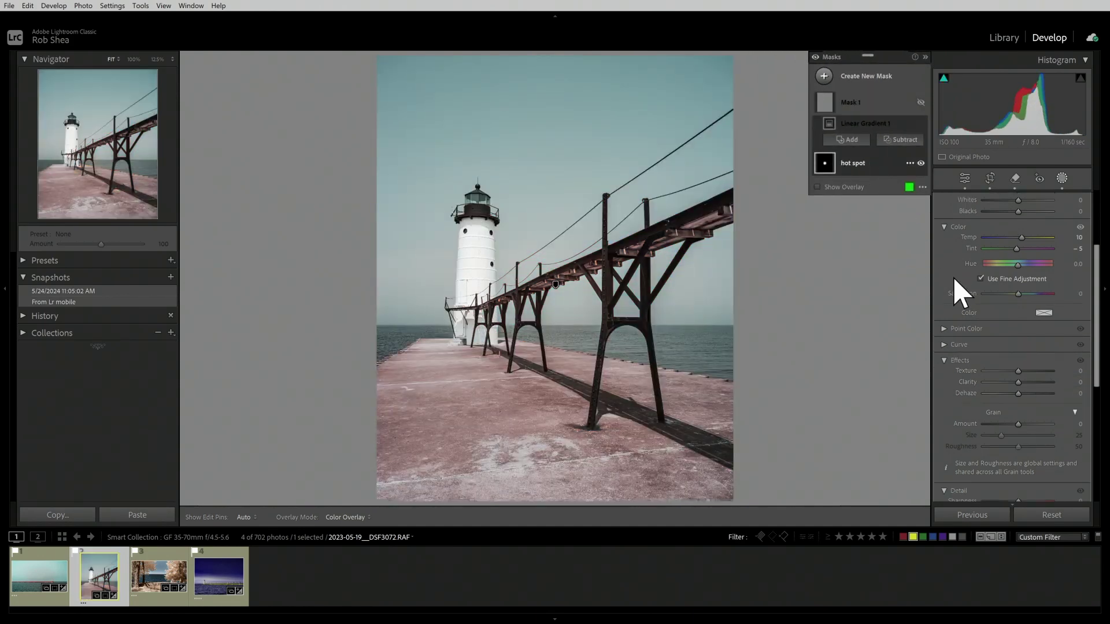
{"action": "left_click_drag", "start_coordinate": [1097, 315], "coordinate": [1095, 257]}
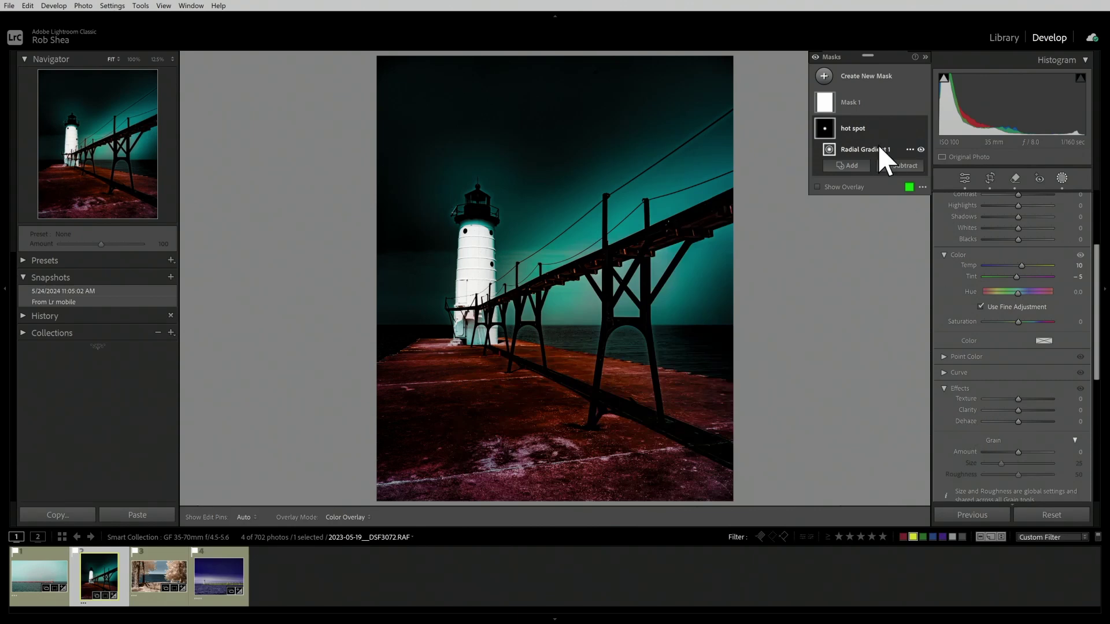
{"action": "left_click", "coordinate": [868, 109]}
{"action": "scroll", "coordinate": [979, 393], "scroll_direction": "down", "scroll_amount": 1}
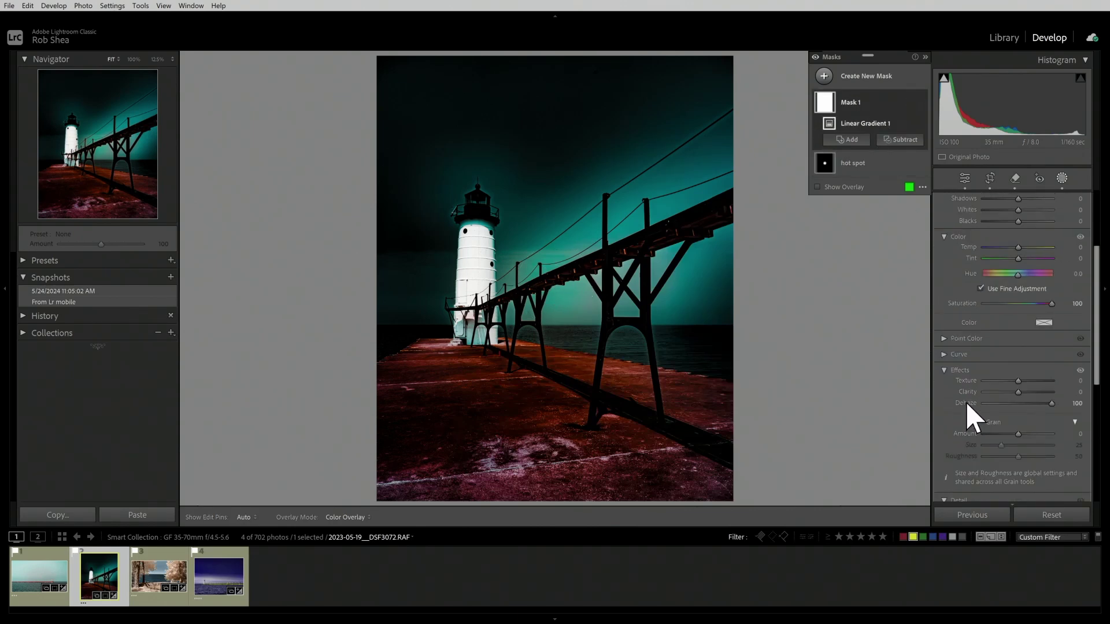
{"action": "double_click", "coordinate": [966, 403]}
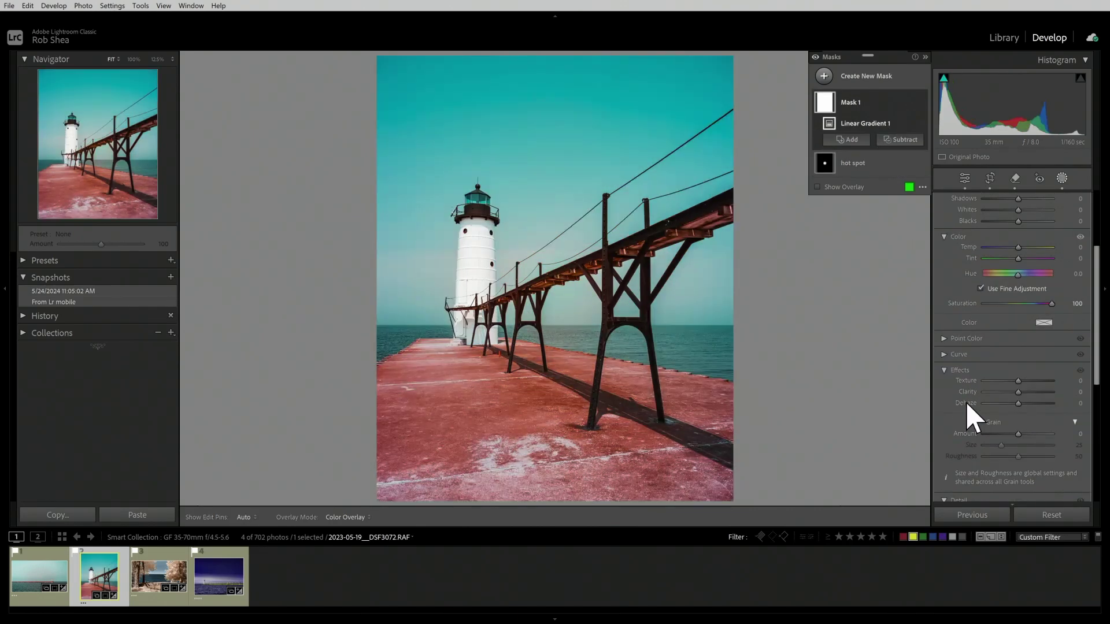
Try warmer Temp values on the hot spot mask, typing 5, then settling on 10.
{"action": "left_click", "coordinate": [855, 163]}
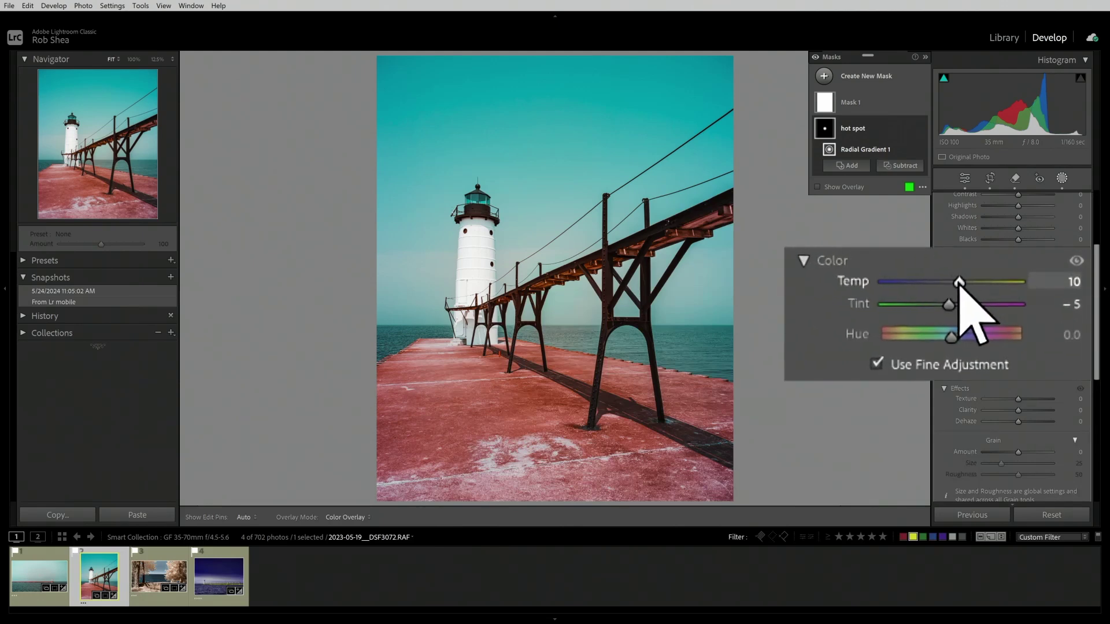
{"action": "mouse_move", "coordinate": [959, 282]}
{"action": "left_mouse_down"}
{"action": "mouse_move", "coordinate": [1009, 282]}
{"action": "mouse_move", "coordinate": [883, 284]}
{"action": "mouse_move", "coordinate": [959, 282]}
{"action": "left_mouse_up"}
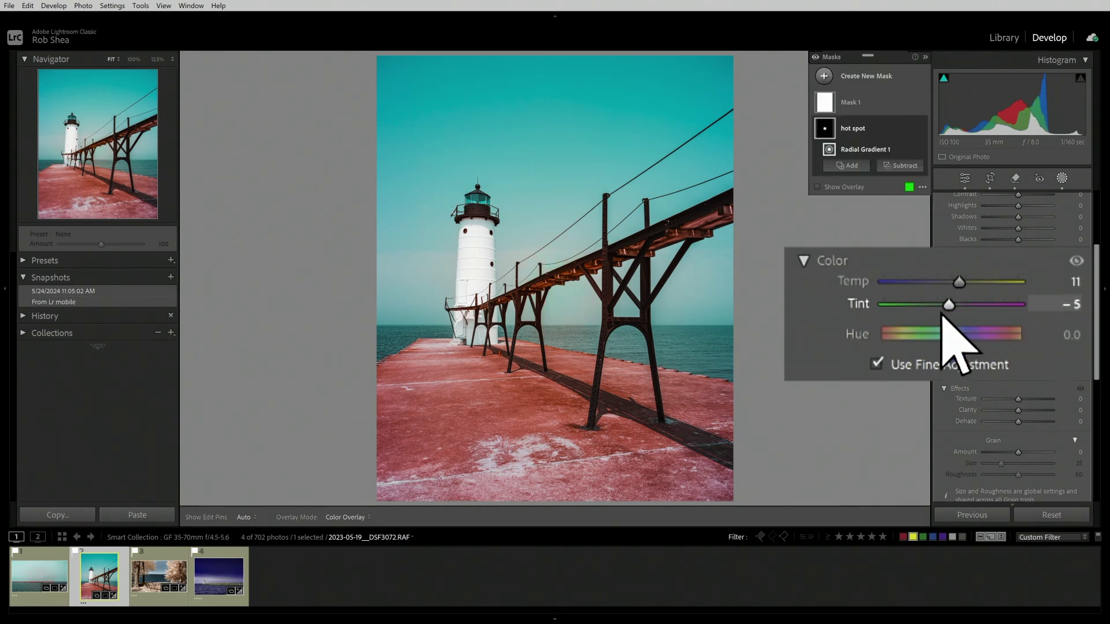
{"action": "left_click", "coordinate": [1067, 282]}
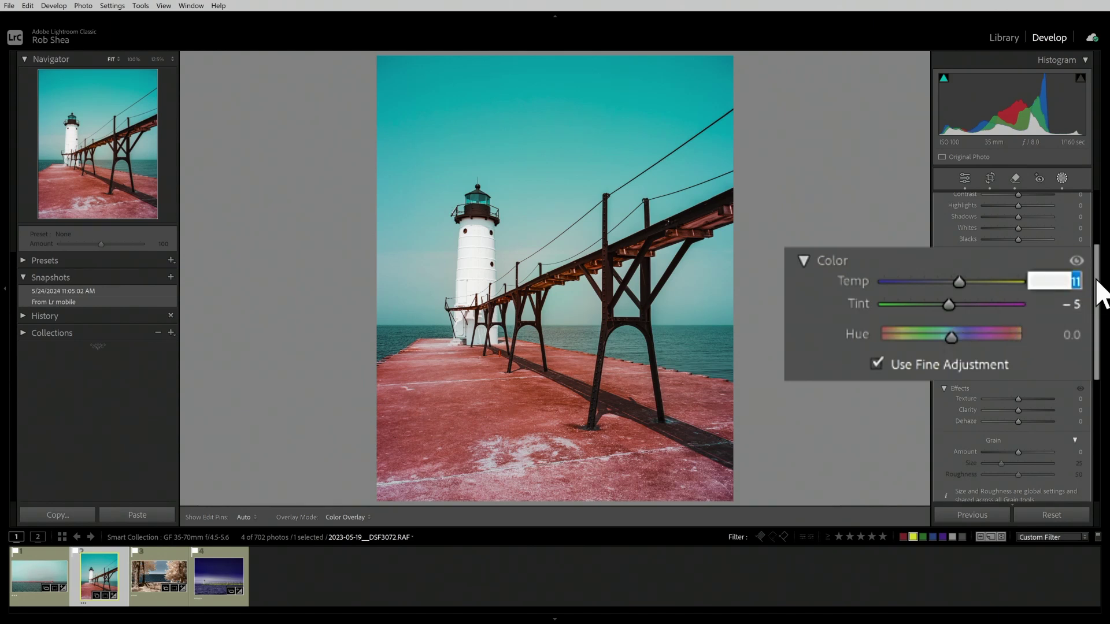
{"action": "type", "text": "5"}
{"action": "key", "text": "Return"}
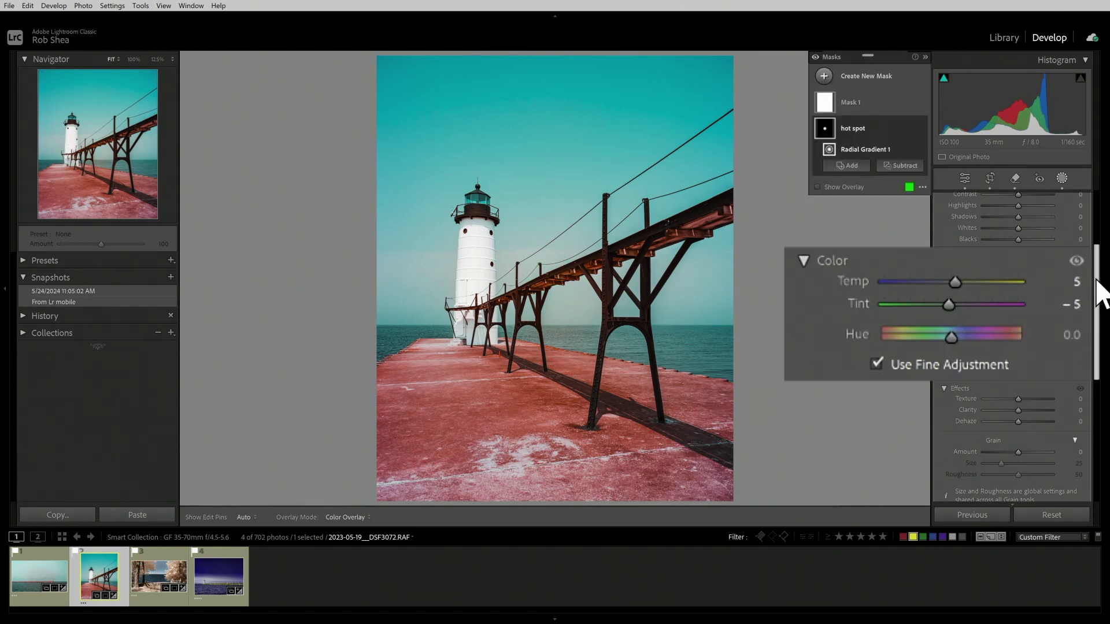
{"action": "left_click", "coordinate": [1074, 281]}
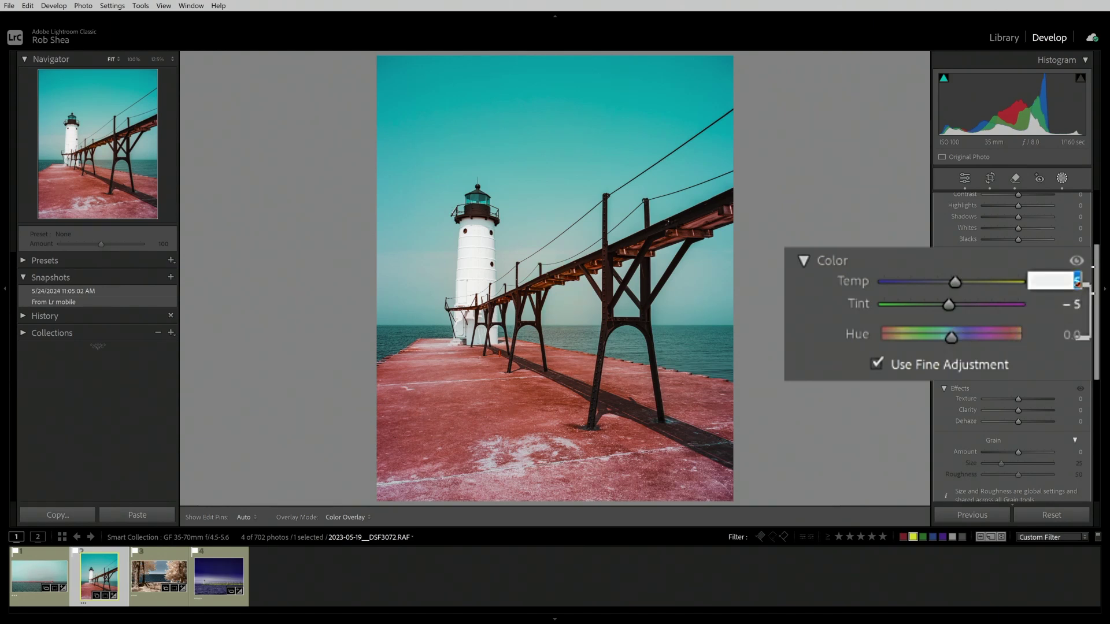
{"action": "type", "text": "10"}
{"action": "key", "text": "Return"}
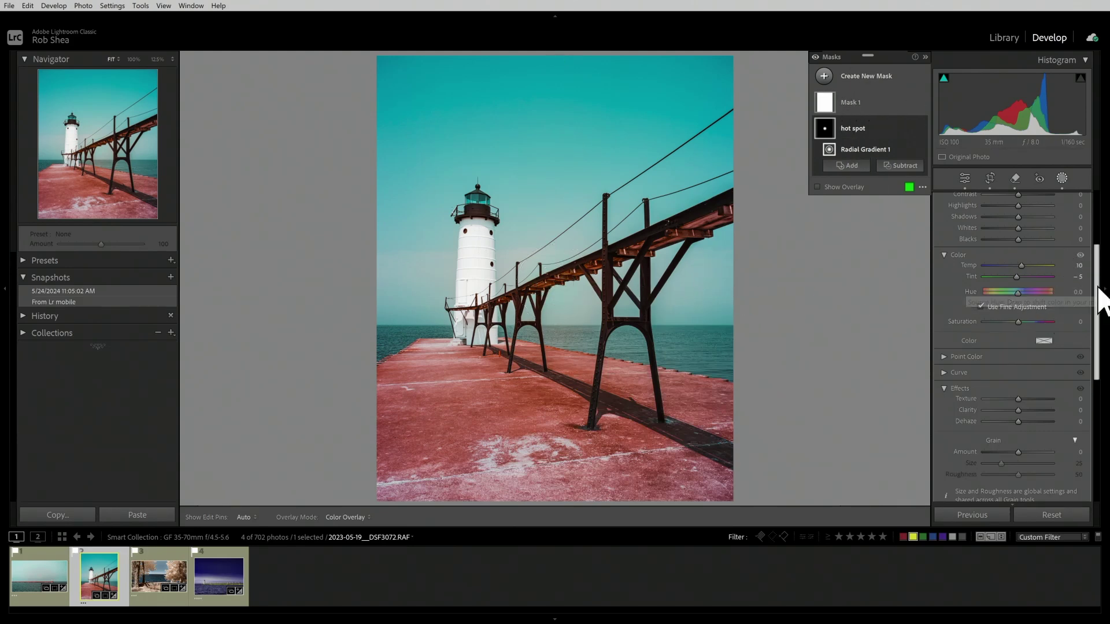
{"action": "left_click_drag", "start_coordinate": [1097, 292], "coordinate": [1098, 261]}
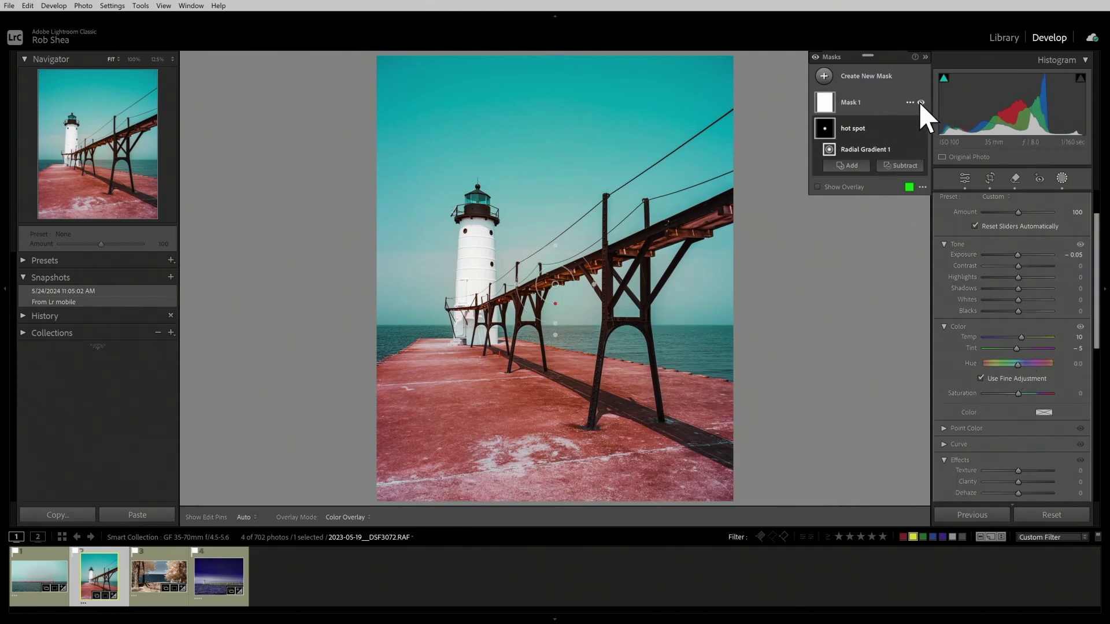
Hide Mask 1's visualizer and switch to the third photo, the lakeside trees.
{"action": "left_click", "coordinate": [921, 102]}
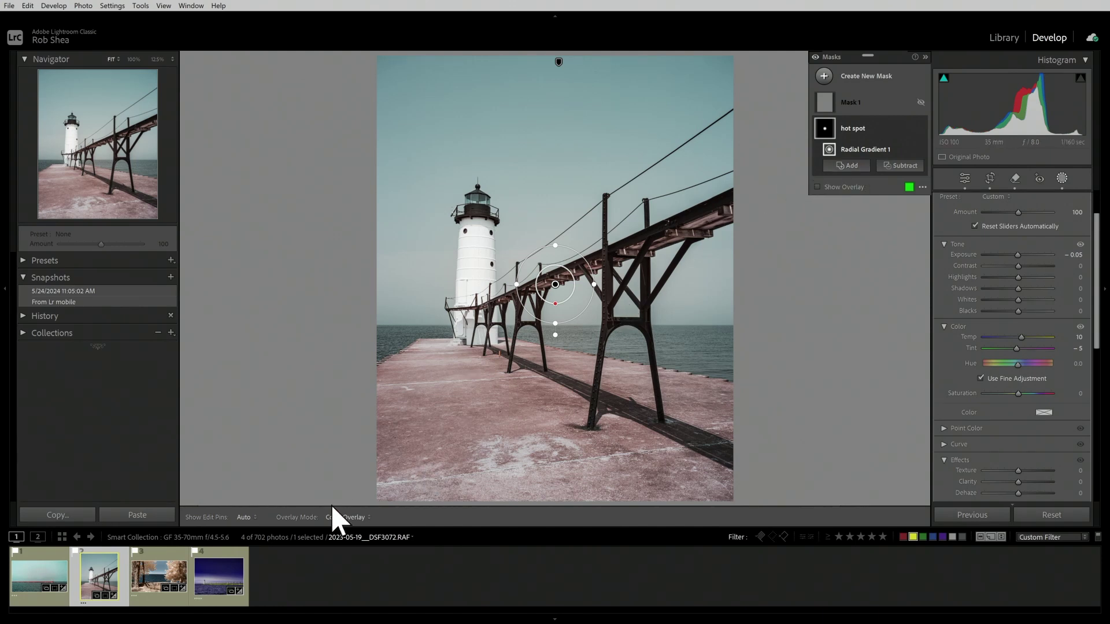
{"action": "left_click", "coordinate": [169, 566]}
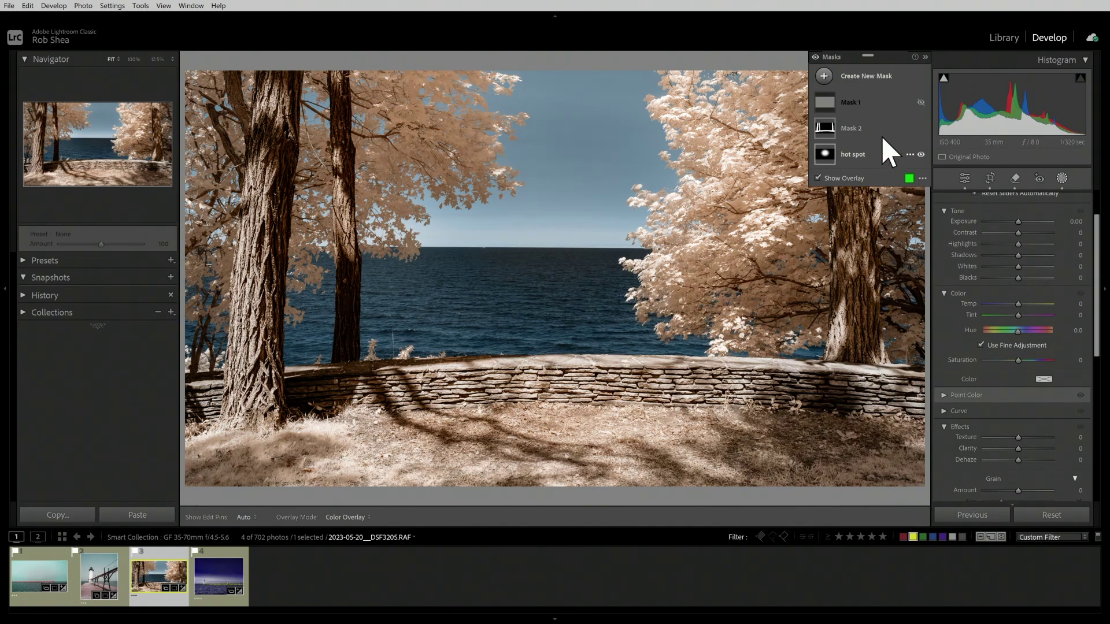
Select Mask 1 on the trees photo and zoom the Navigator to 12.5%.
{"action": "left_click", "coordinate": [876, 101]}
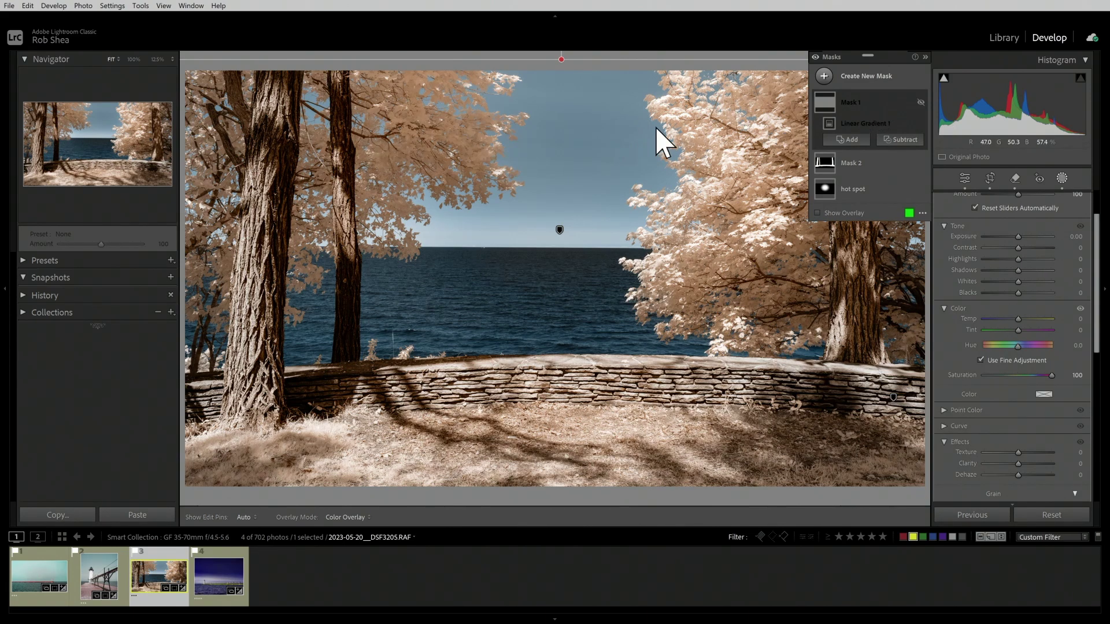
{"action": "left_click", "coordinate": [157, 60]}
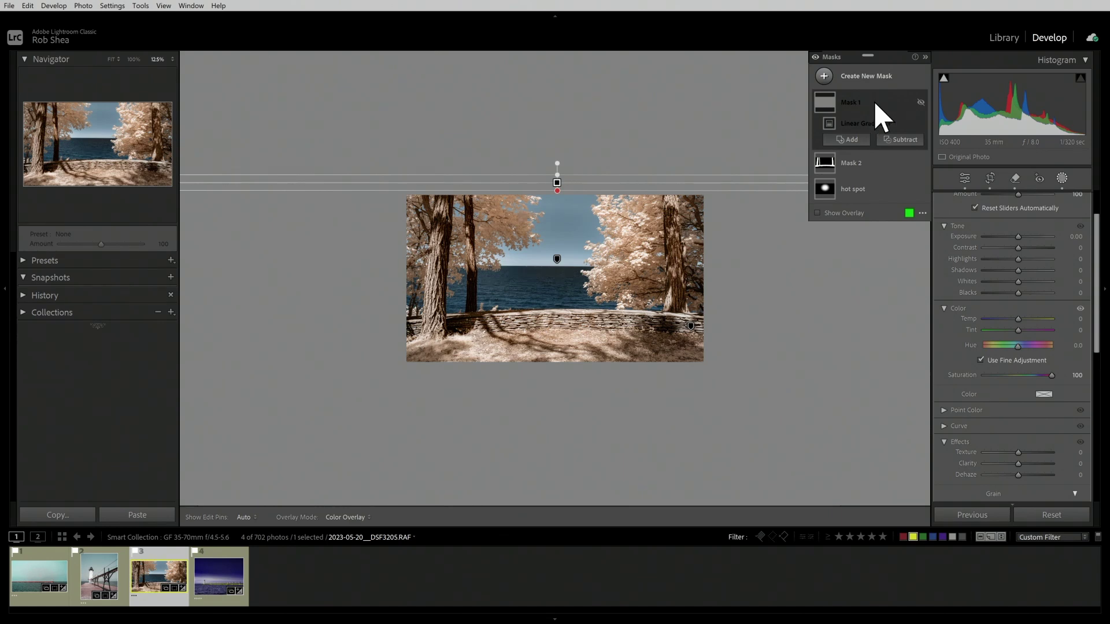
Delete the old Mask 1 and draw a new linear gradient down from the photo's top edge.
{"action": "right_click", "coordinate": [845, 103]}
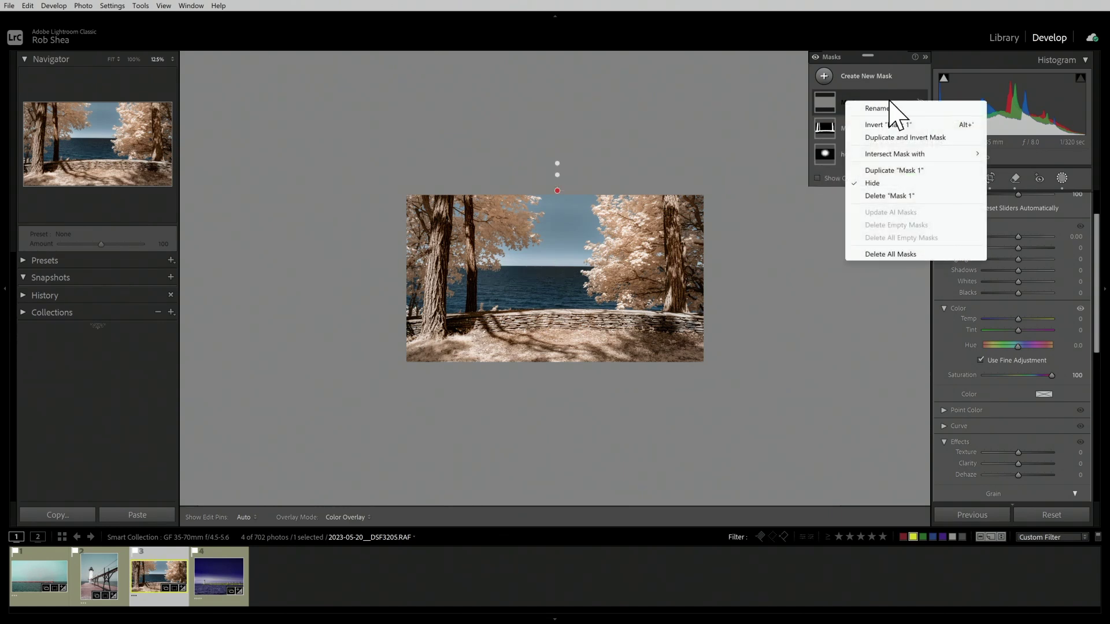
{"action": "left_click", "coordinate": [886, 194]}
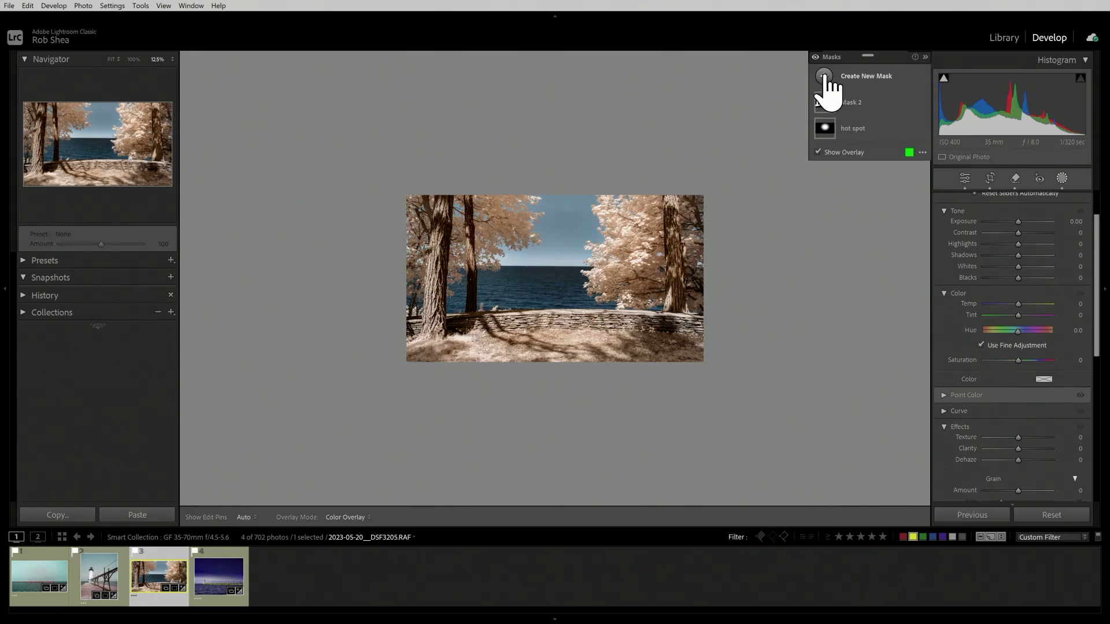
{"action": "left_click", "coordinate": [825, 76]}
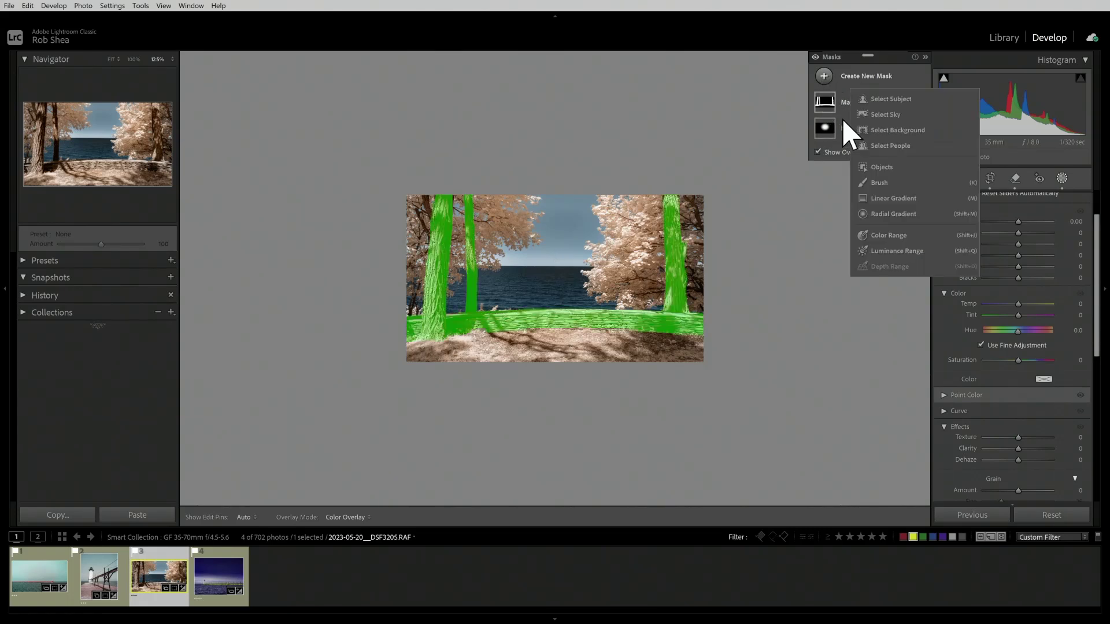
{"action": "left_click", "coordinate": [893, 197]}
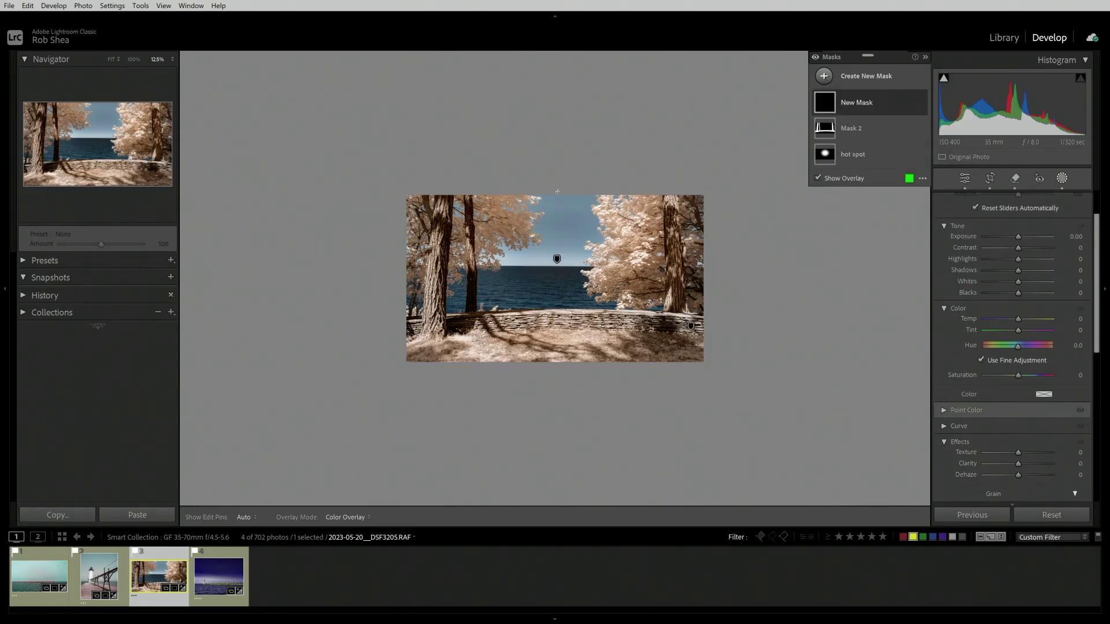
{"action": "left_click_drag", "start_coordinate": [557, 191], "coordinate": [557, 175]}
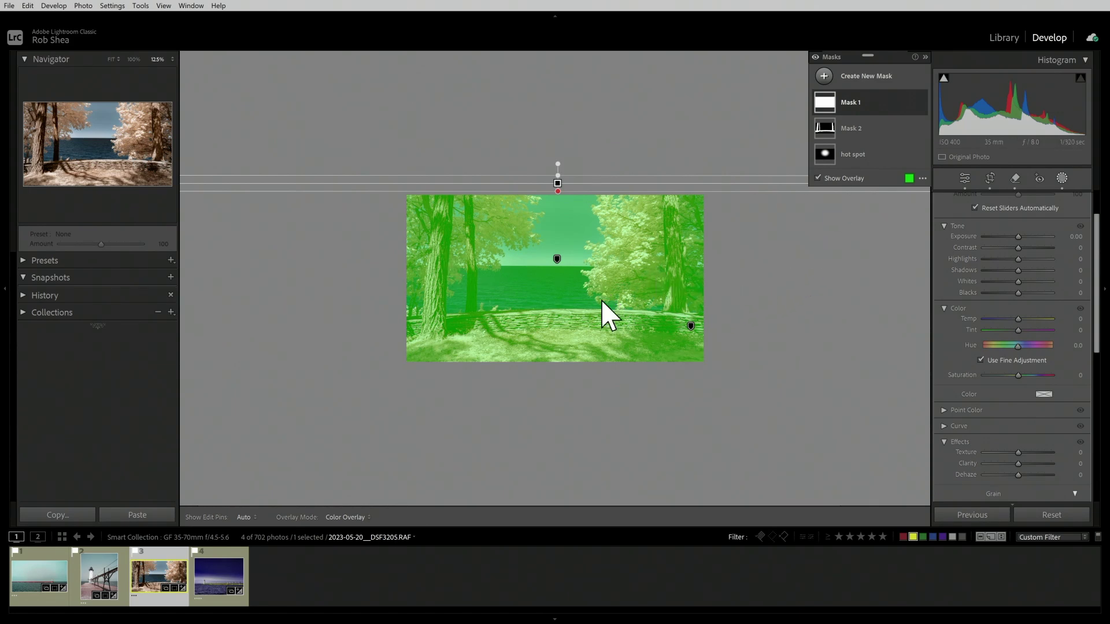
Set Mask 1 Saturation to 100, trial Dehaze at 100 then reset it, and select the hot spot mask.
{"action": "left_click_drag", "start_coordinate": [1017, 375], "coordinate": [1098, 387]}
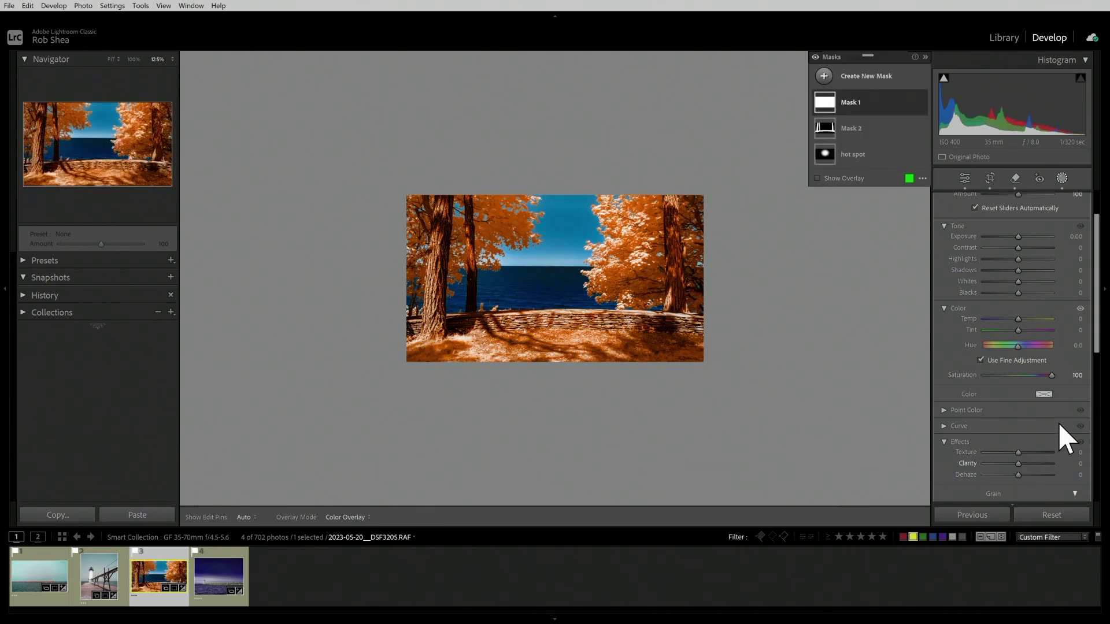
{"action": "left_click_drag", "start_coordinate": [1018, 475], "coordinate": [1098, 486]}
{"action": "double_click", "coordinate": [969, 474]}
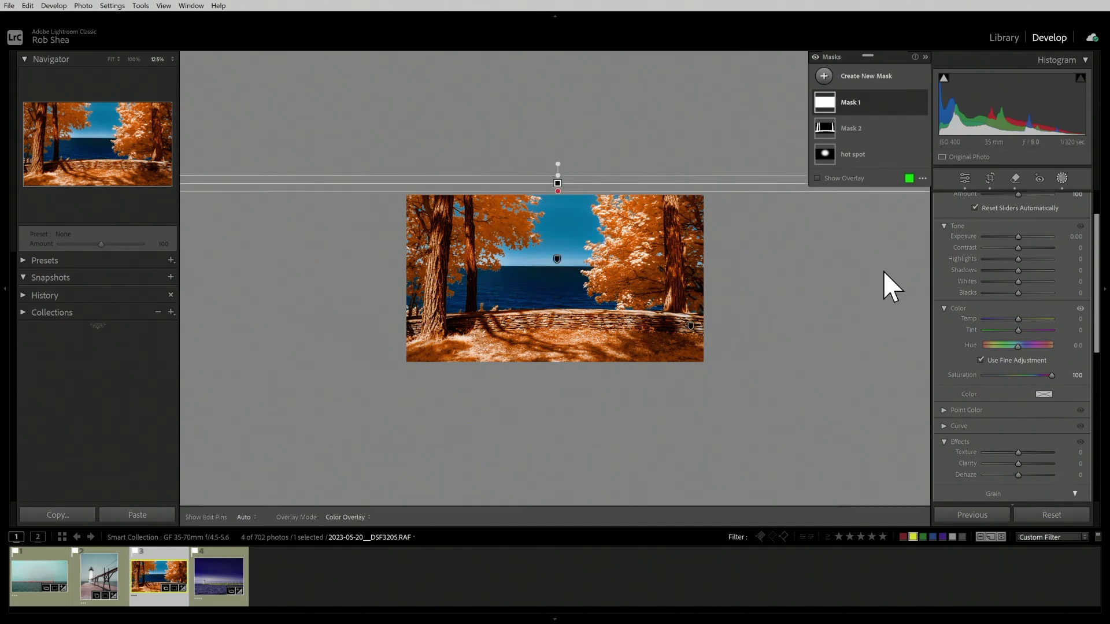
{"action": "mouse_move", "coordinate": [914, 160]}
{"action": "left_click", "coordinate": [847, 156]}
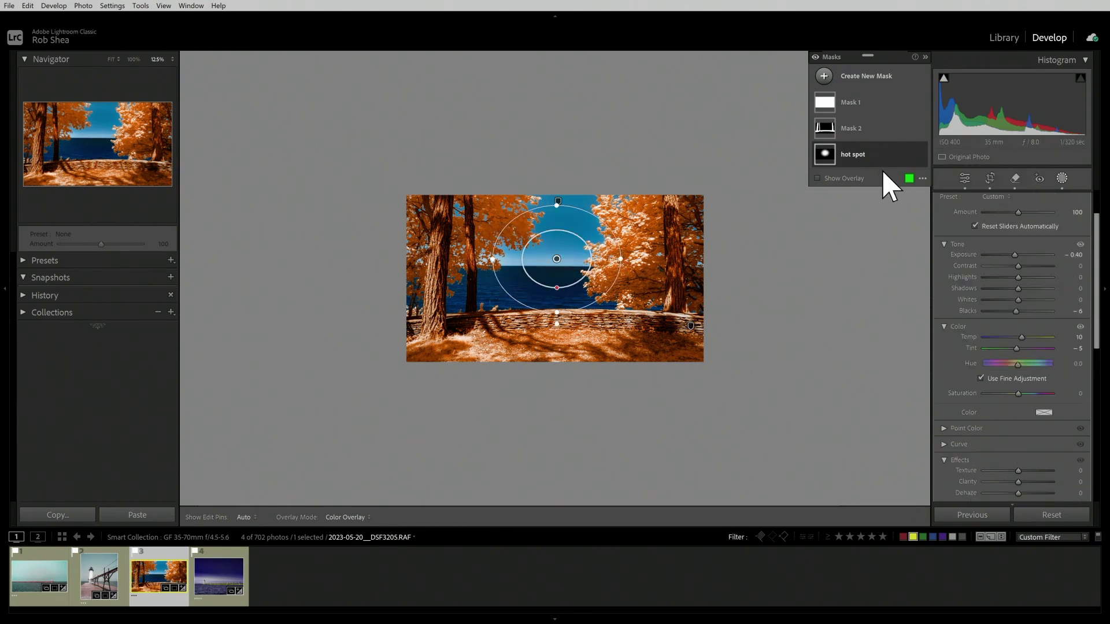
Toggle the hot spot mask off and on to compare, then expand it to show Radial Gradient 1.
{"action": "left_click", "coordinate": [922, 155]}
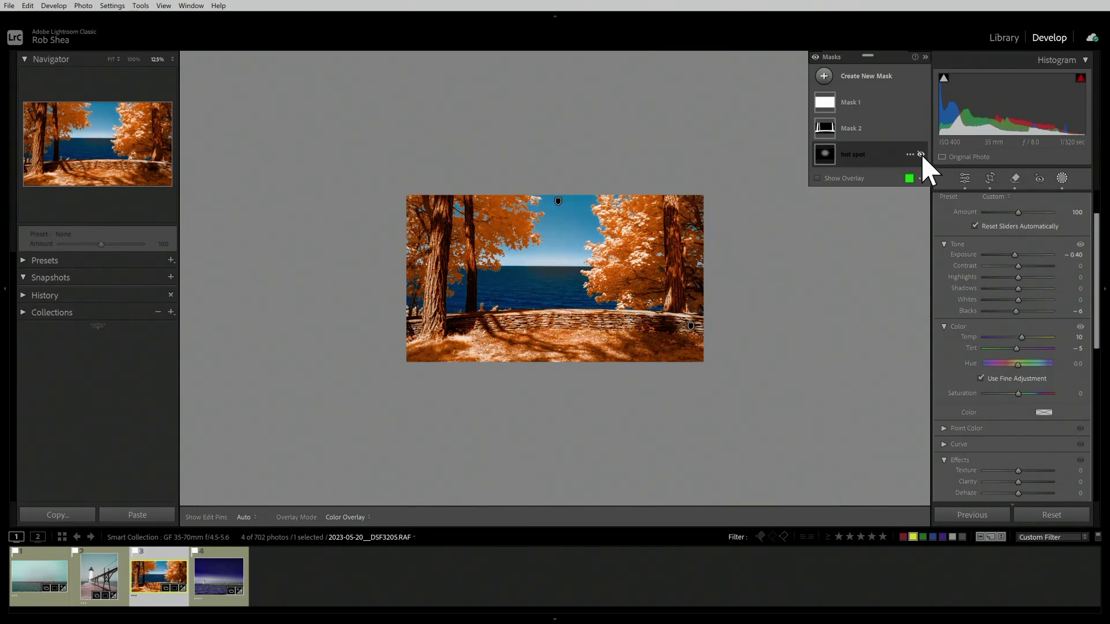
{"action": "left_click", "coordinate": [921, 155]}
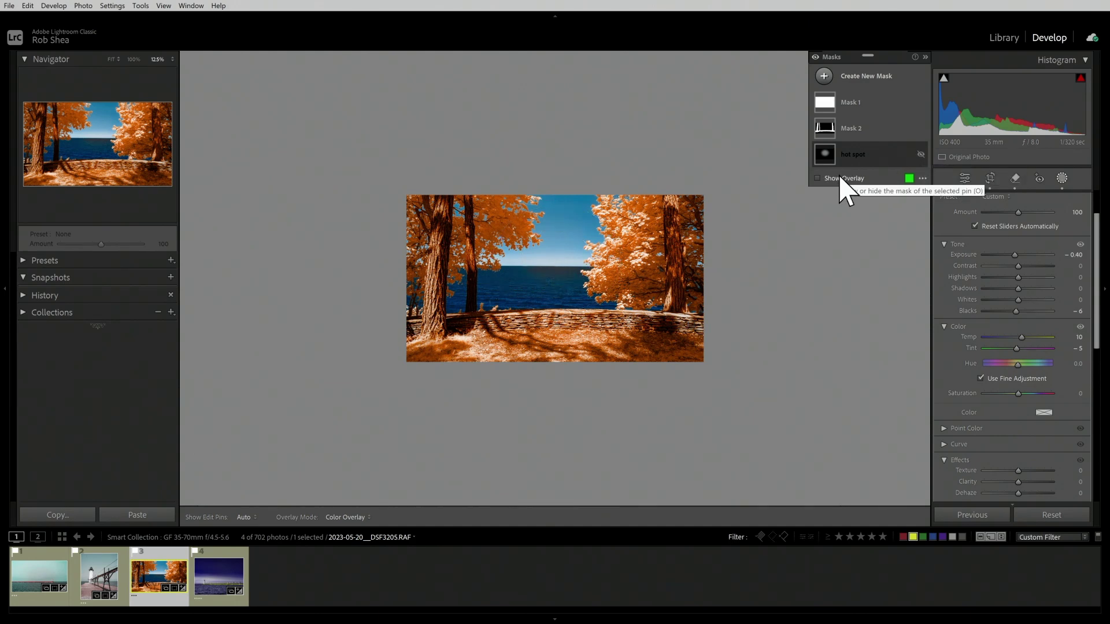
{"action": "mouse_move", "coordinate": [763, 240]}
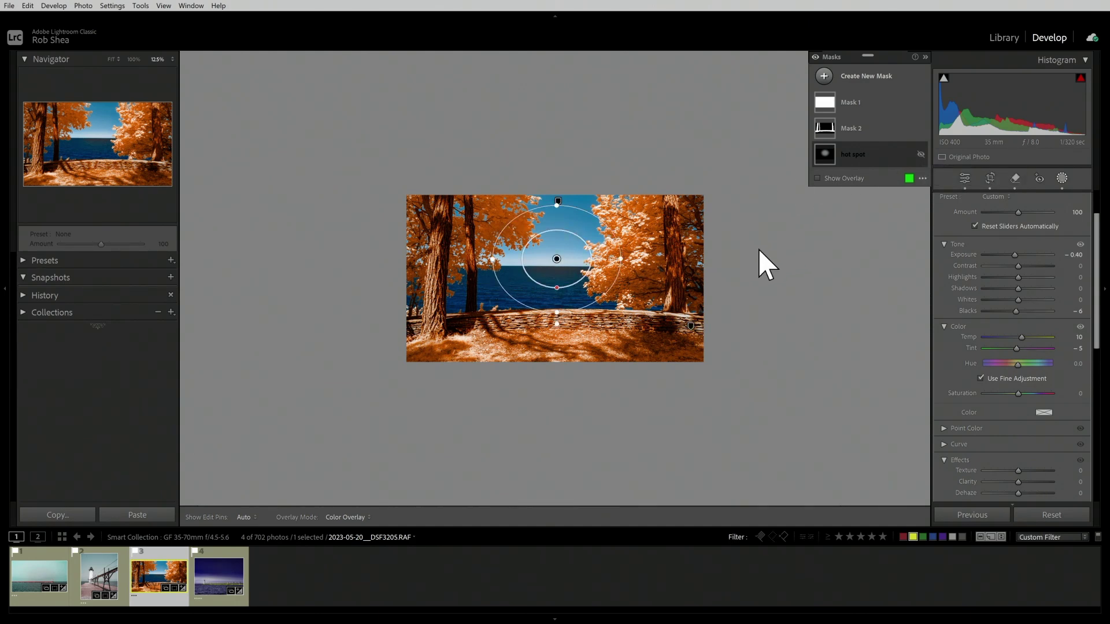
{"action": "left_click", "coordinate": [921, 154]}
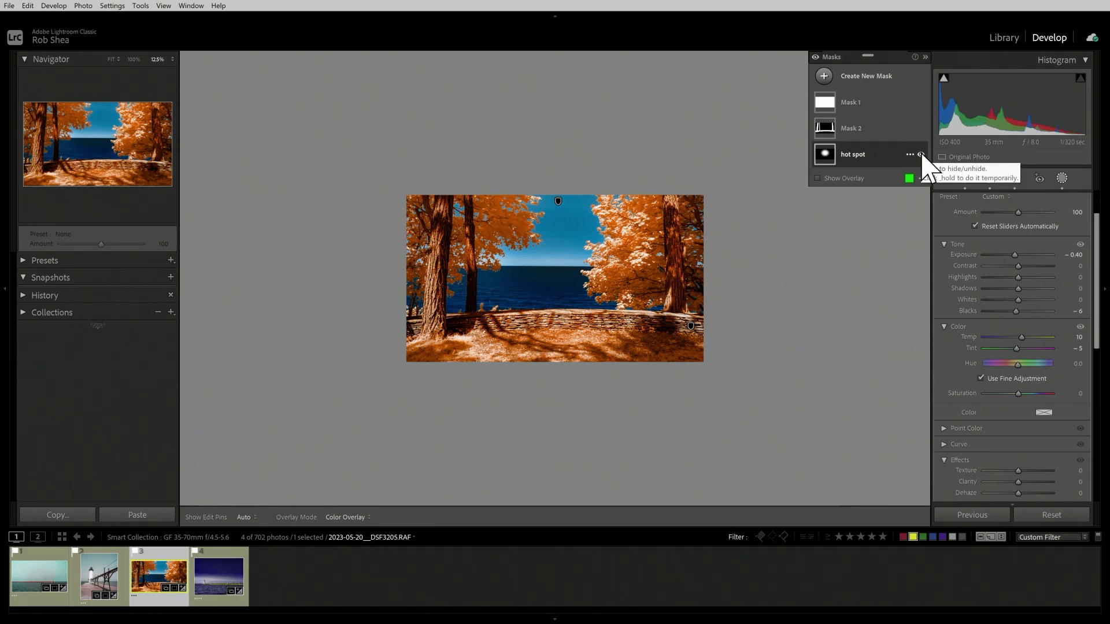
{"action": "left_click", "coordinate": [921, 155]}
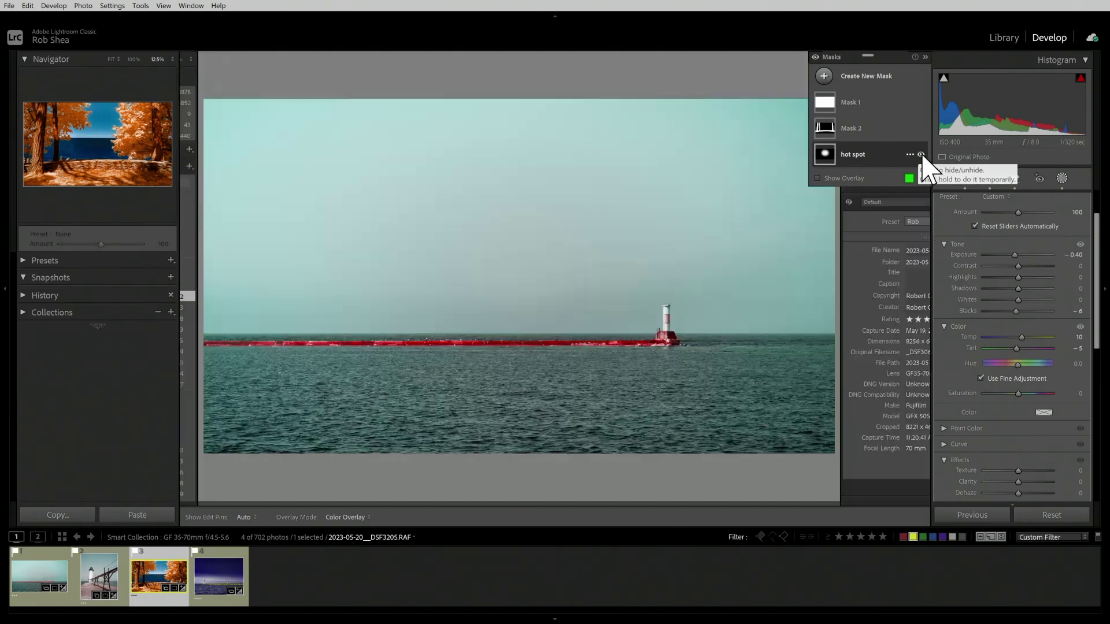
{"action": "left_click", "coordinate": [921, 155]}
{"action": "left_click", "coordinate": [827, 162]}
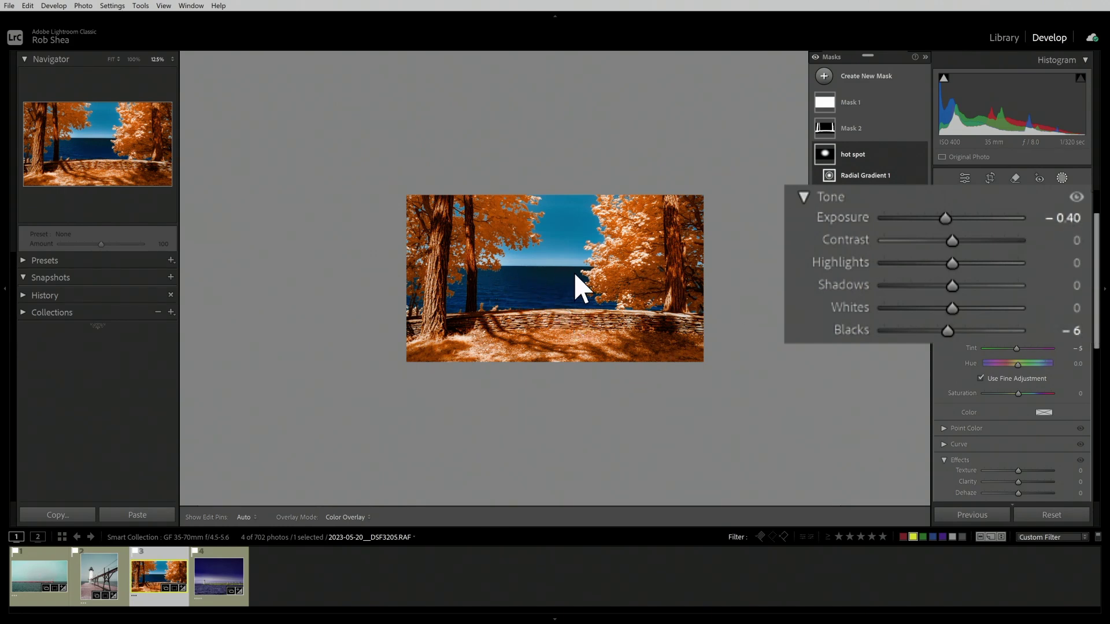
{"action": "mouse_move", "coordinate": [498, 280]}
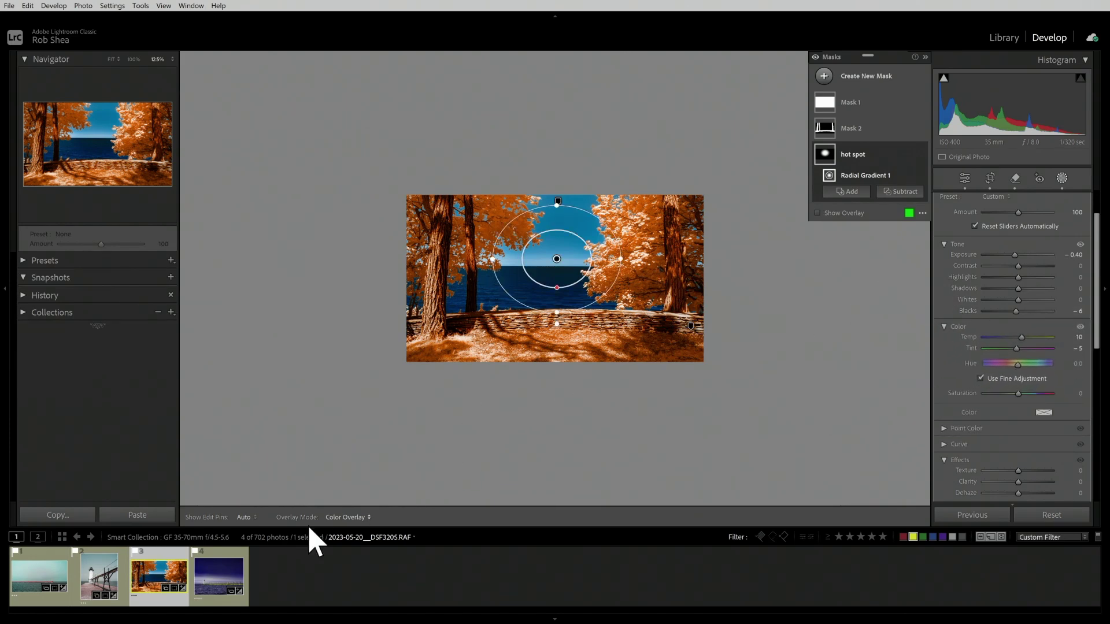
Open the fourth filmstrip photo, the lighthouse pier, and set the Navigator zoom to FIT.
{"action": "left_click", "coordinate": [220, 585]}
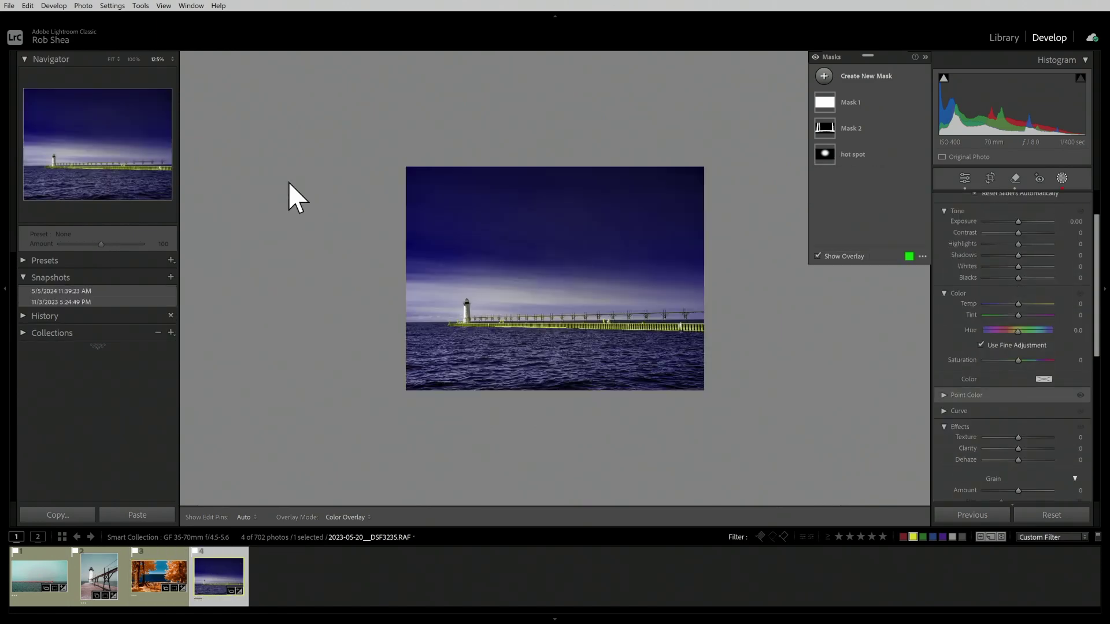
{"action": "left_click", "coordinate": [111, 59]}
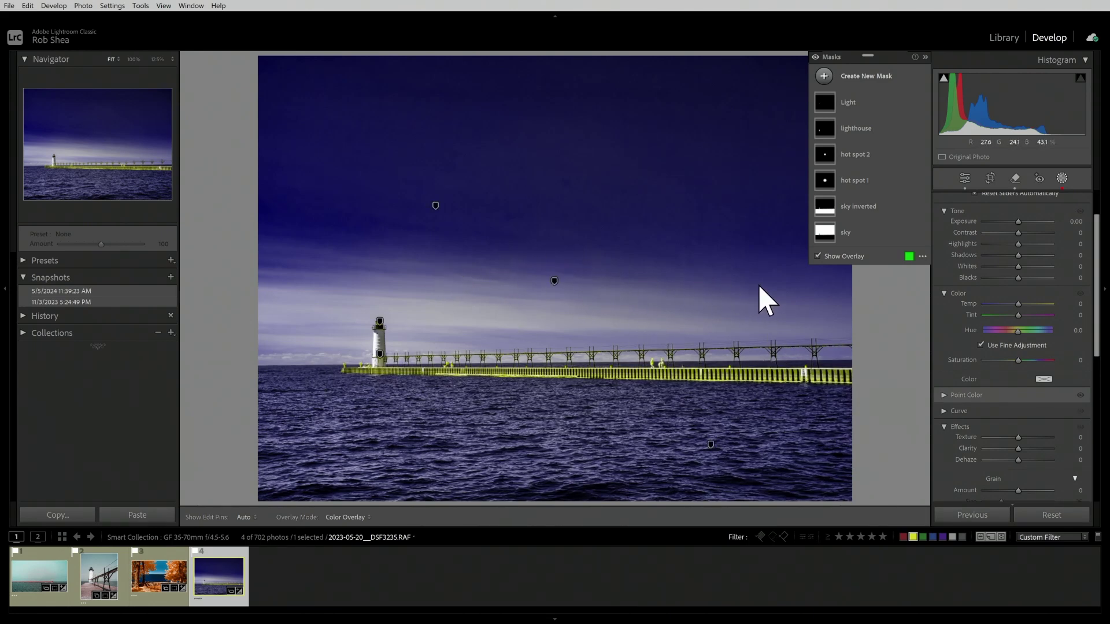
{"action": "left_click", "coordinate": [862, 182]}
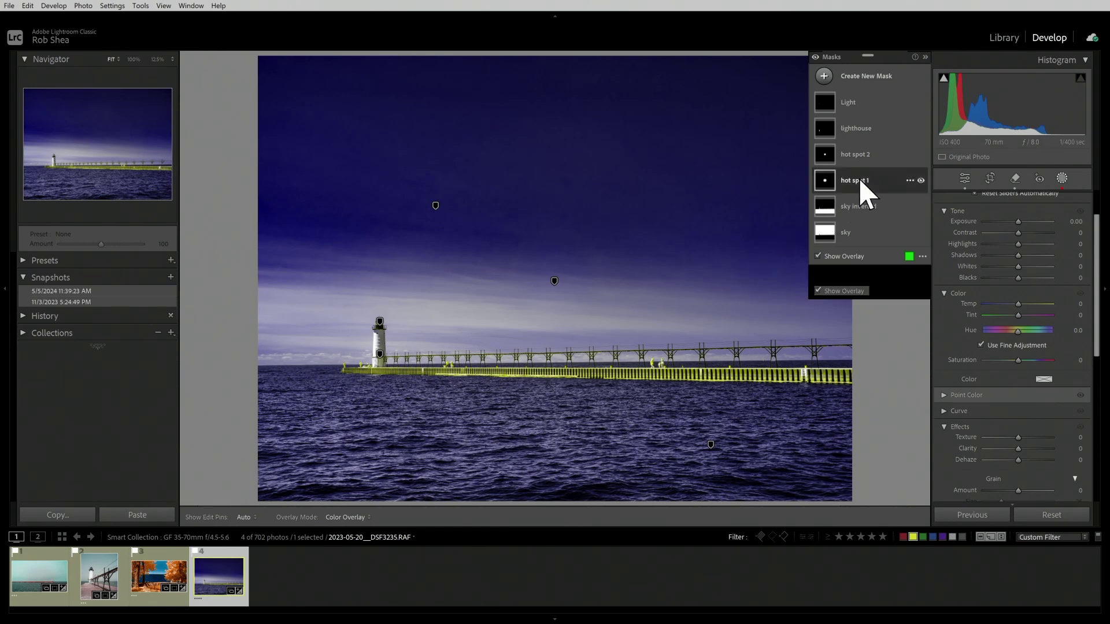
{"action": "left_click", "coordinate": [920, 154]}
{"action": "left_click", "coordinate": [920, 180]}
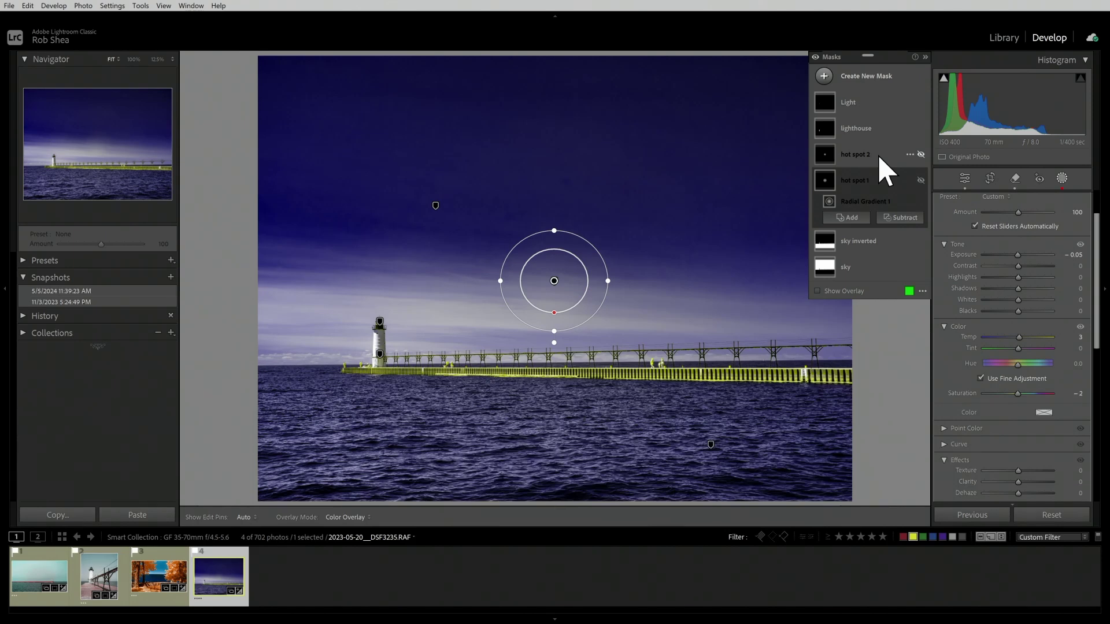
{"action": "left_click", "coordinate": [873, 184]}
{"action": "left_click", "coordinate": [921, 181]}
{"action": "left_click", "coordinate": [899, 188]}
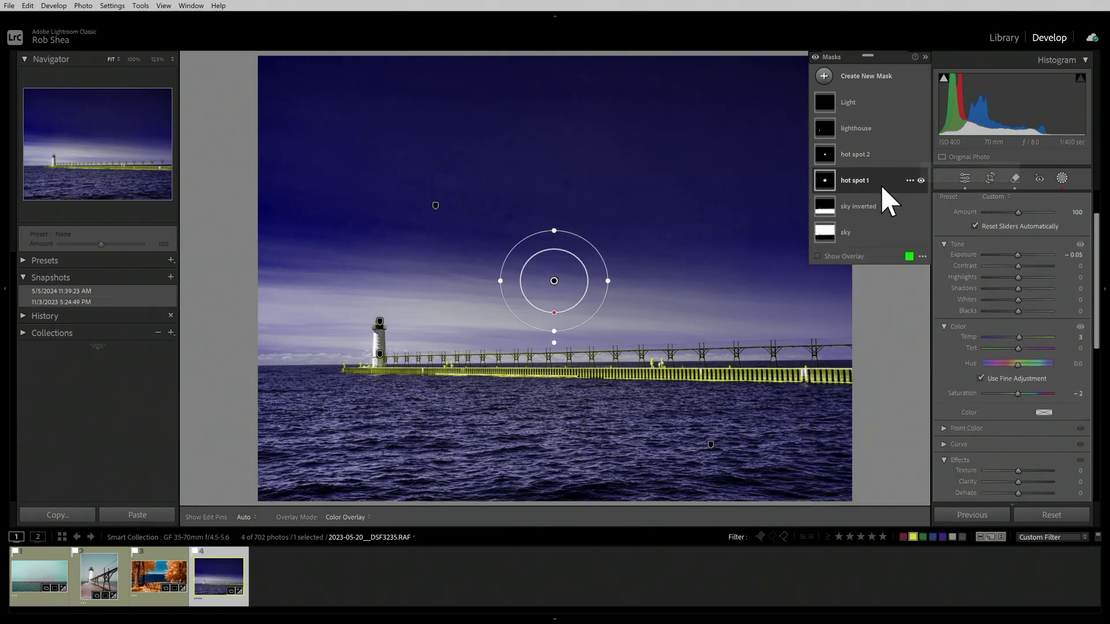
{"action": "left_click", "coordinate": [866, 160]}
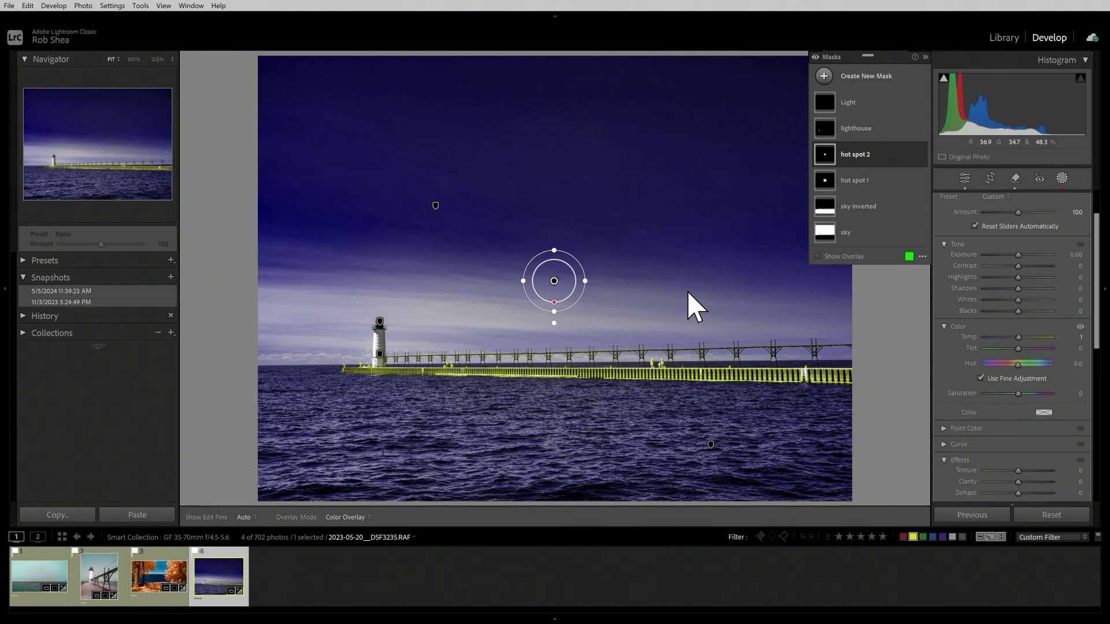
{"action": "left_click", "coordinate": [862, 183]}
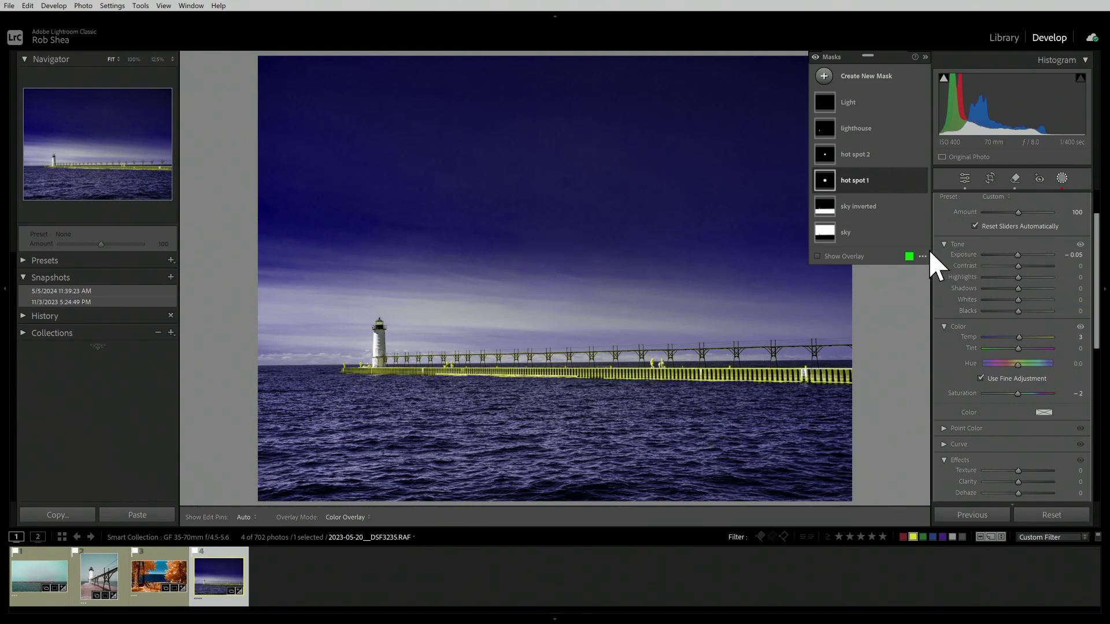
{"action": "left_click", "coordinate": [158, 60]}
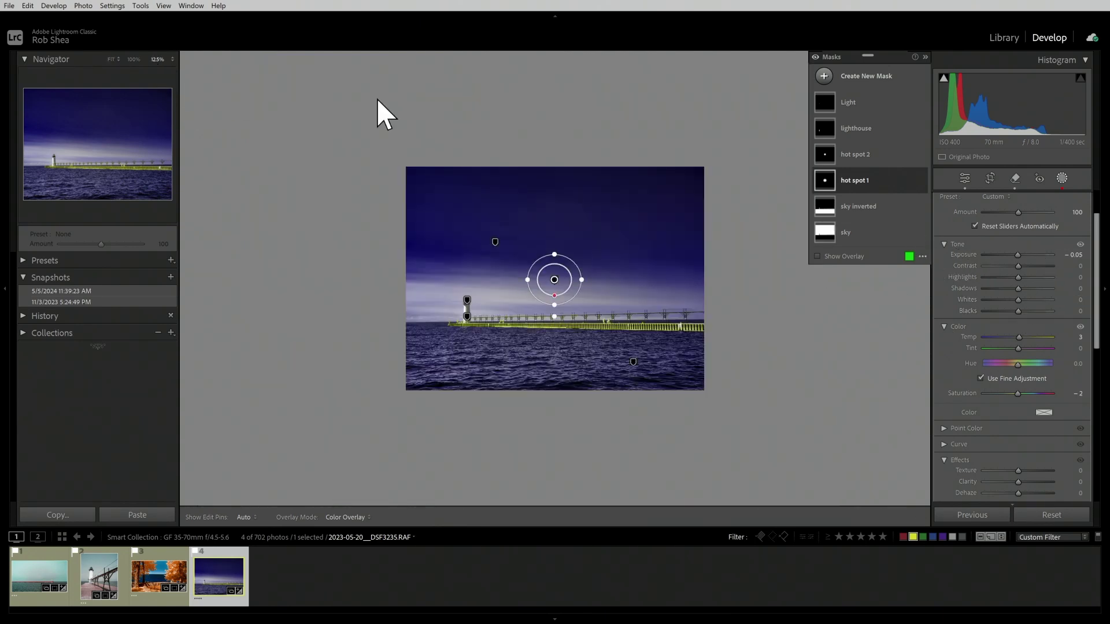
Add a full-photo linear gradient mask with Saturation 100 and Dehaze 100, viewed at FIT.
{"action": "left_click", "coordinate": [825, 77]}
{"action": "left_click", "coordinate": [897, 199]}
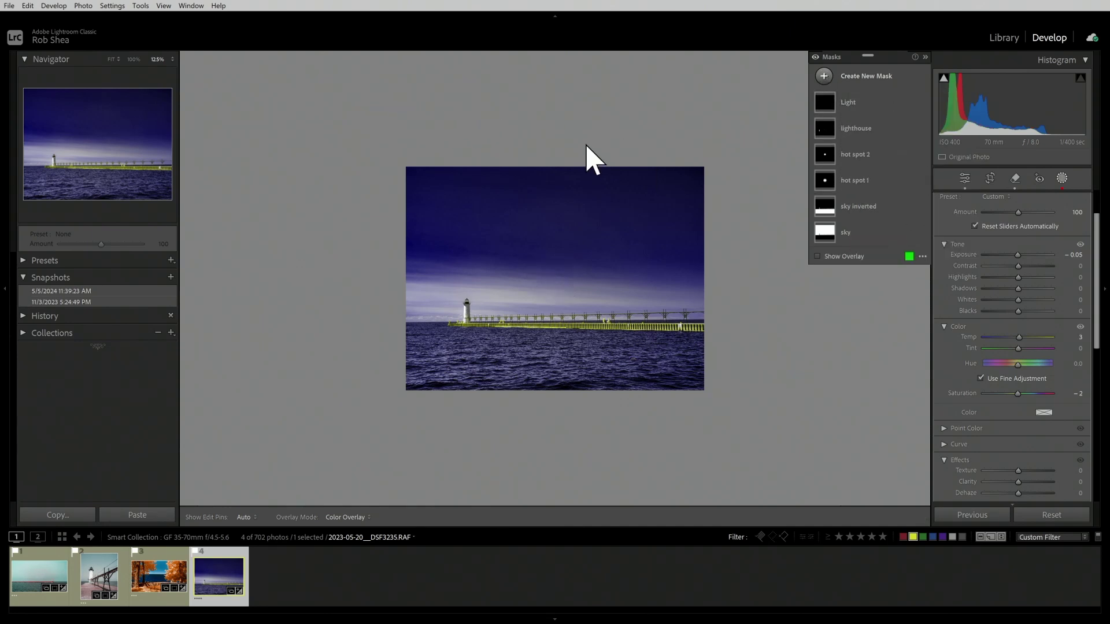
{"action": "left_click_drag", "start_coordinate": [557, 163], "coordinate": [557, 148]}
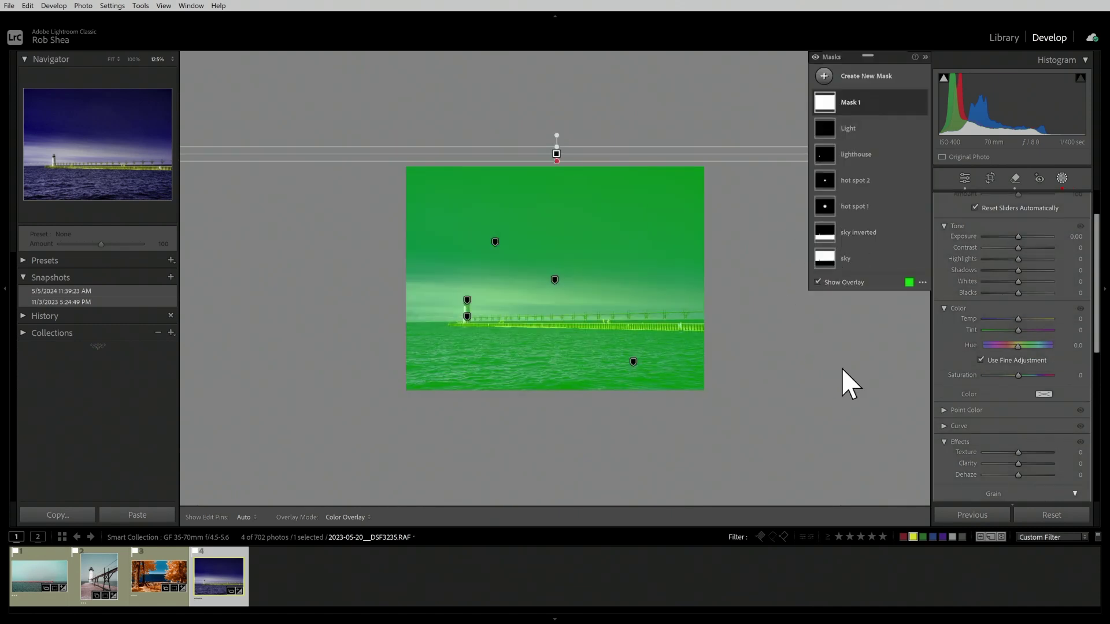
{"action": "left_click_drag", "start_coordinate": [1020, 376], "coordinate": [1082, 381]}
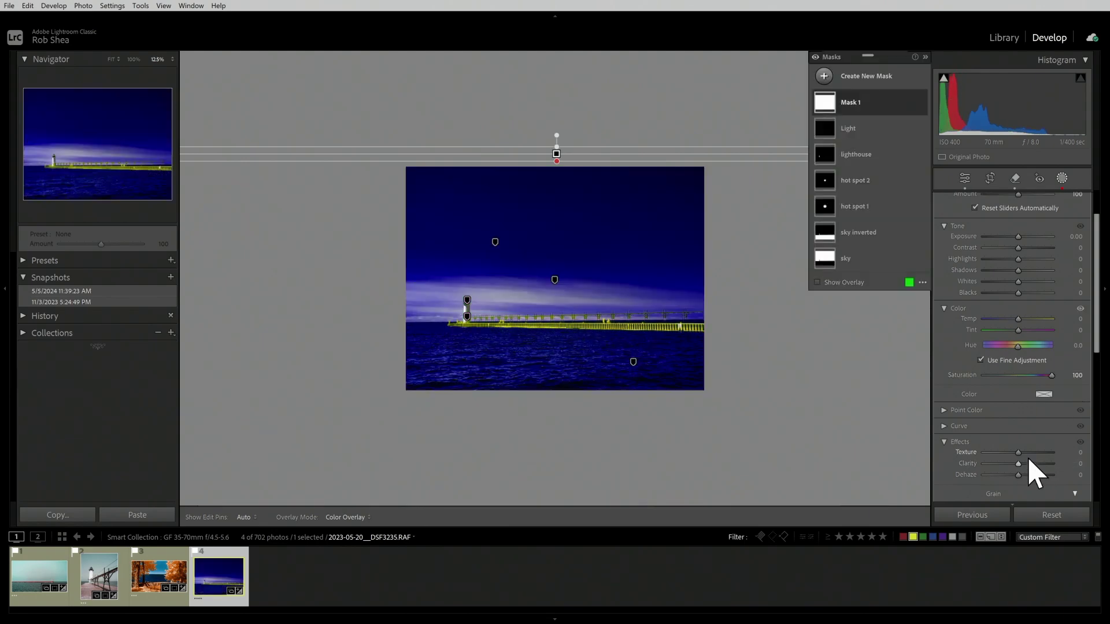
{"action": "left_click_drag", "start_coordinate": [1020, 476], "coordinate": [1082, 480]}
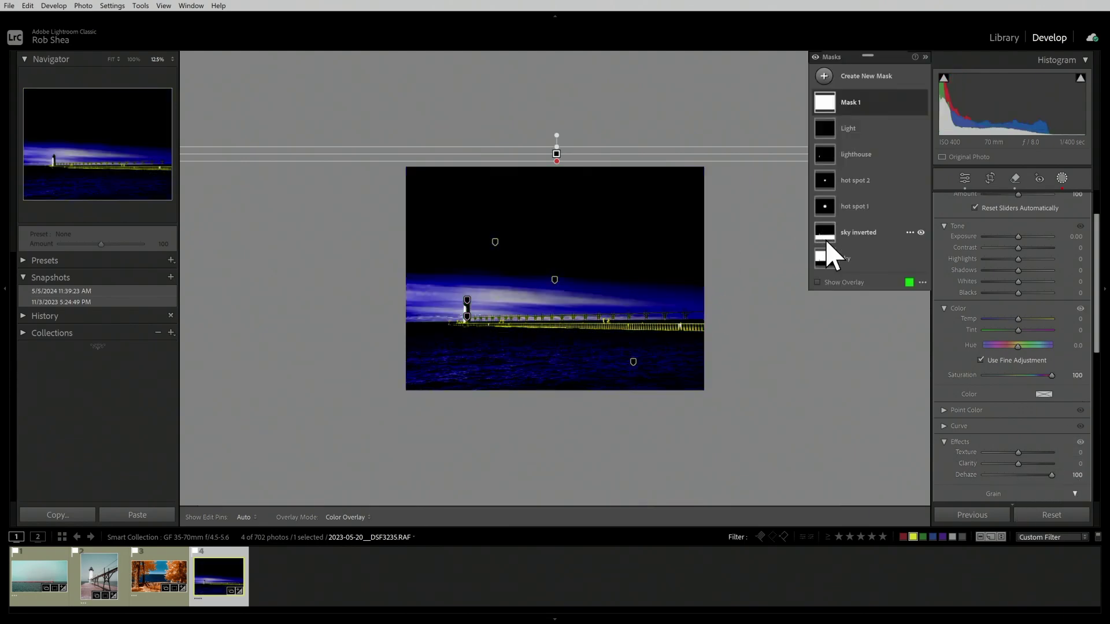
{"action": "left_click", "coordinate": [112, 60]}
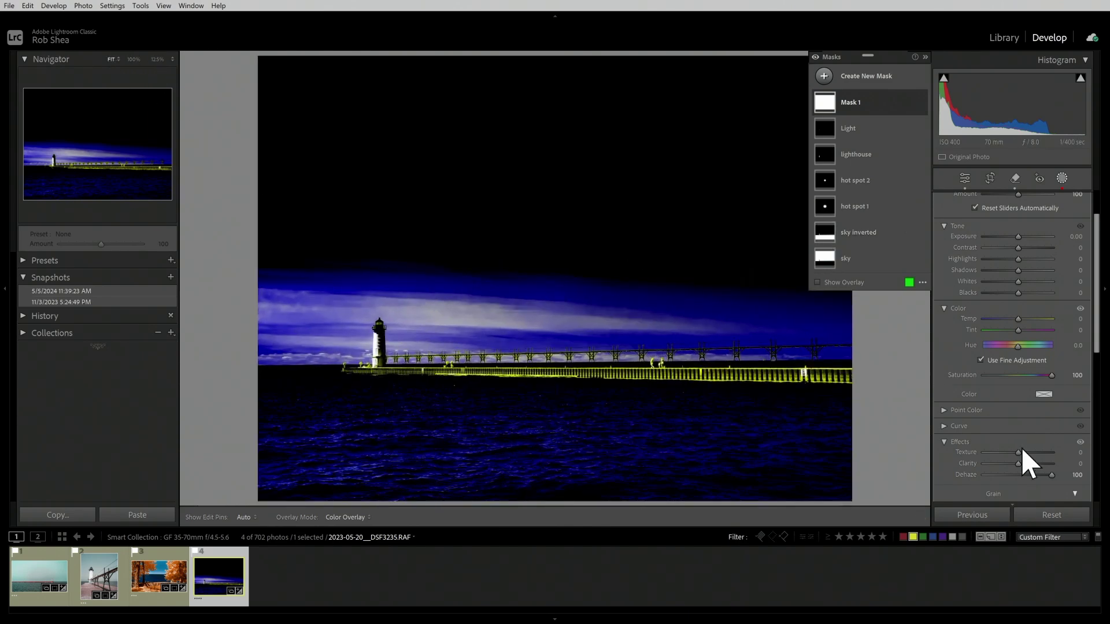
Reset Mask 1's Dehaze to 0 and compare by hiding hot spots 1 and 2, re-showing hot spot 2.
{"action": "double_click", "coordinate": [964, 474]}
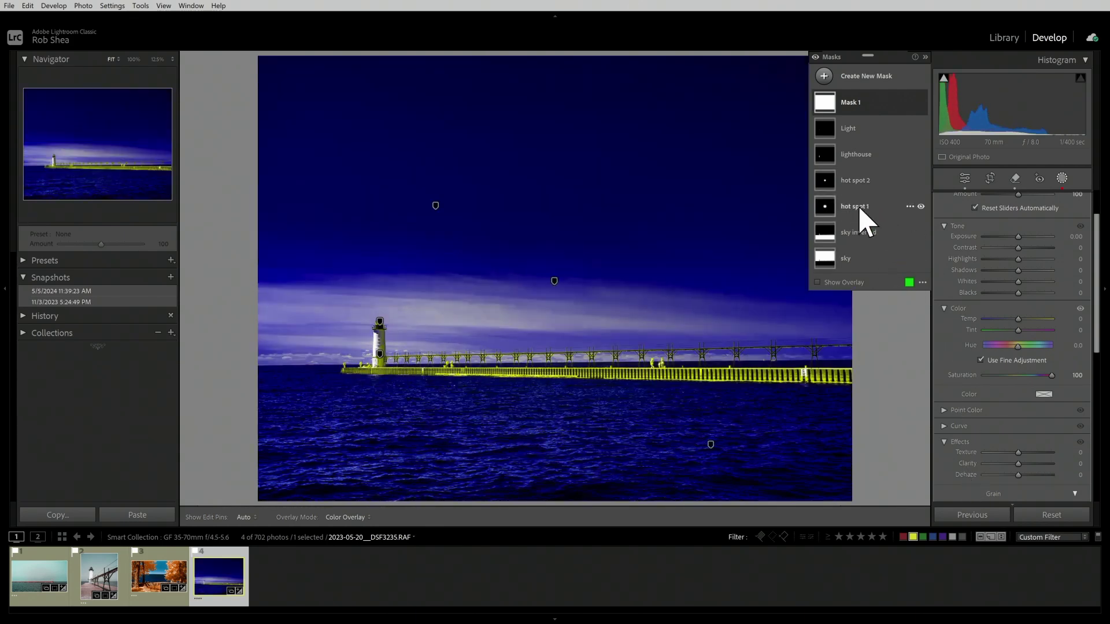
{"action": "left_click", "coordinate": [921, 207]}
{"action": "left_click", "coordinate": [921, 181]}
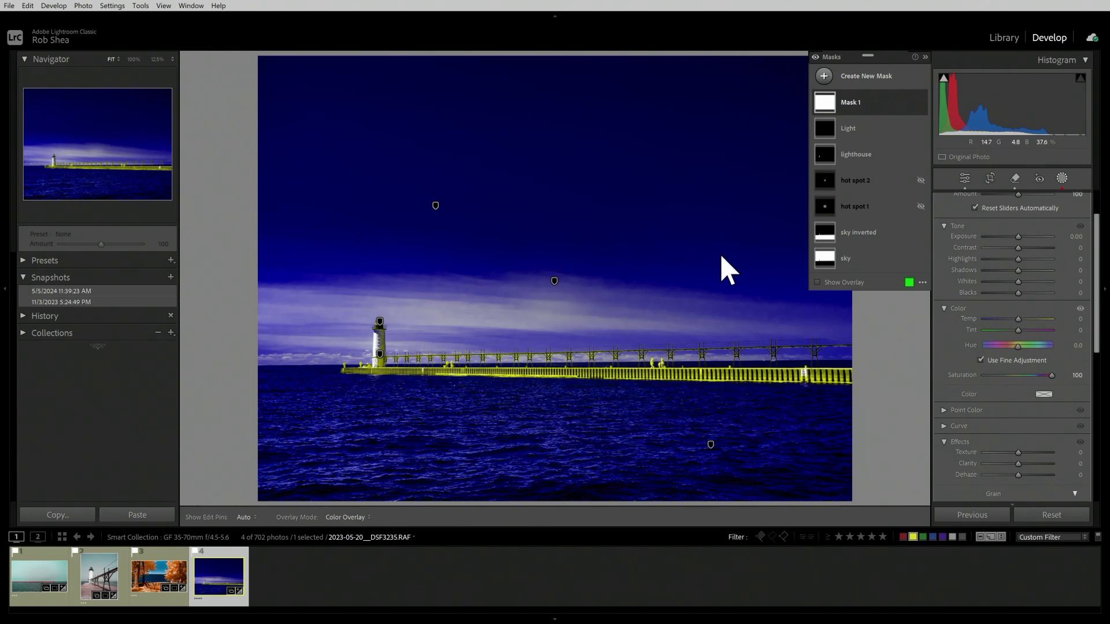
{"action": "mouse_move", "coordinate": [921, 207]}
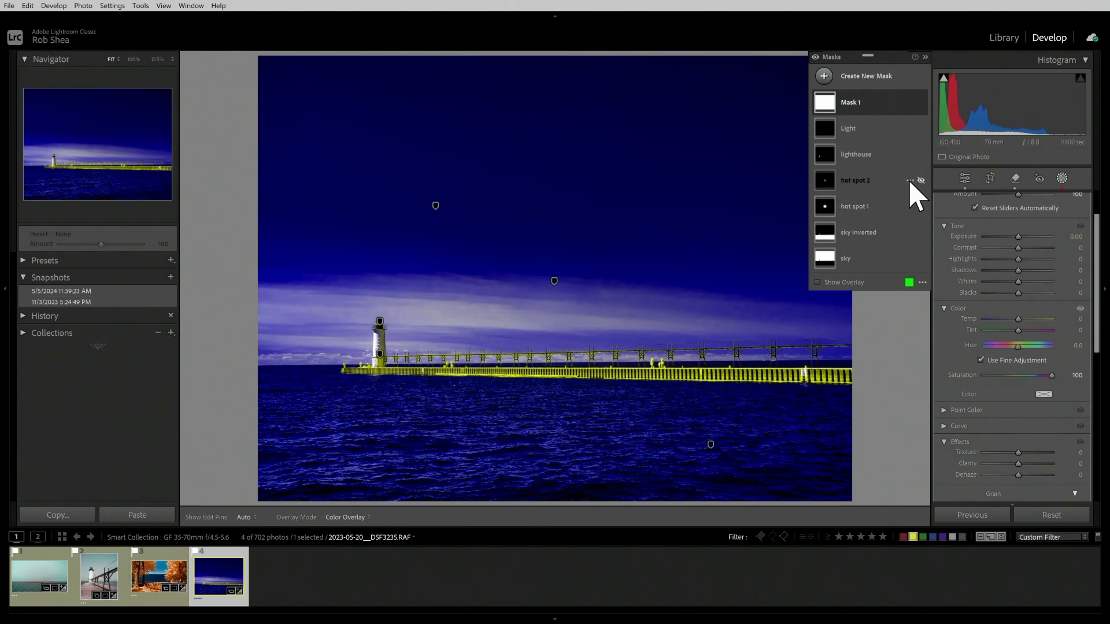
{"action": "left_click", "coordinate": [921, 180]}
Hide Mask 1 and drag hot spot 1's radial gradient edge outward to widen it.
{"action": "left_click", "coordinate": [921, 102]}
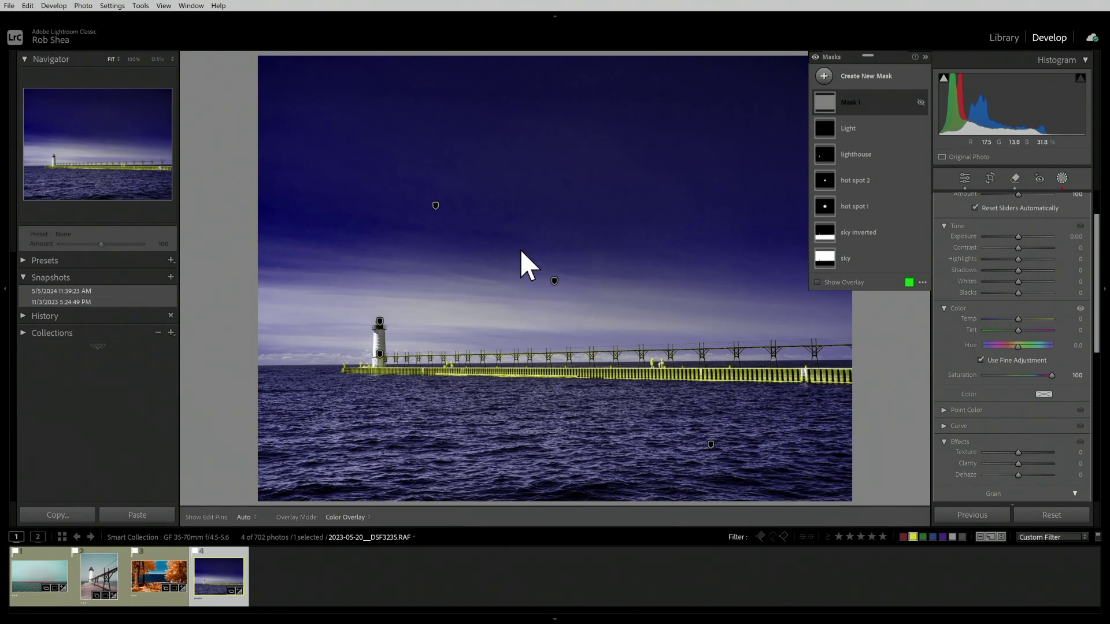
{"action": "left_click", "coordinate": [866, 208]}
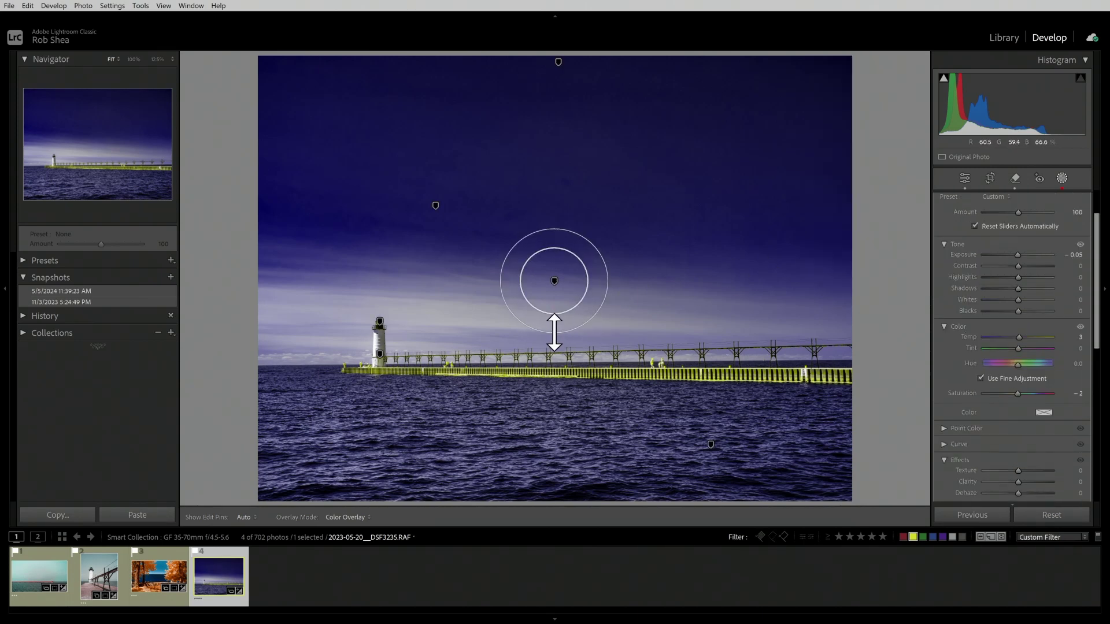
{"action": "left_click_drag", "start_coordinate": [607, 282], "coordinate": [615, 282]}
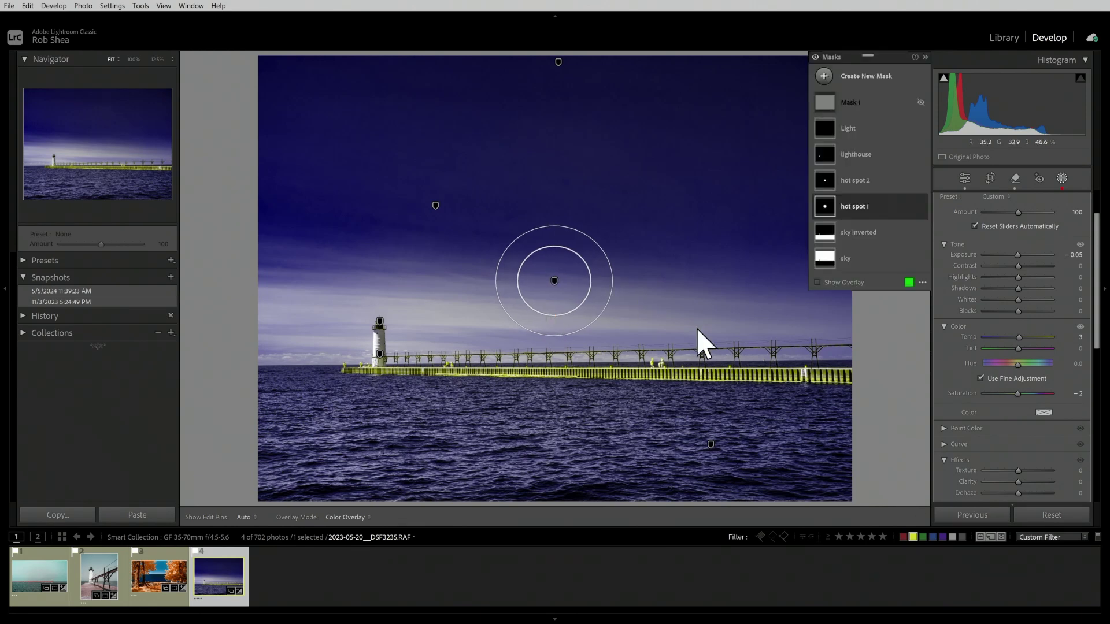
Exit Masking via the Edit icon to get back to the Basic-to-Calibration Develop panels.
{"action": "left_click", "coordinate": [963, 184]}
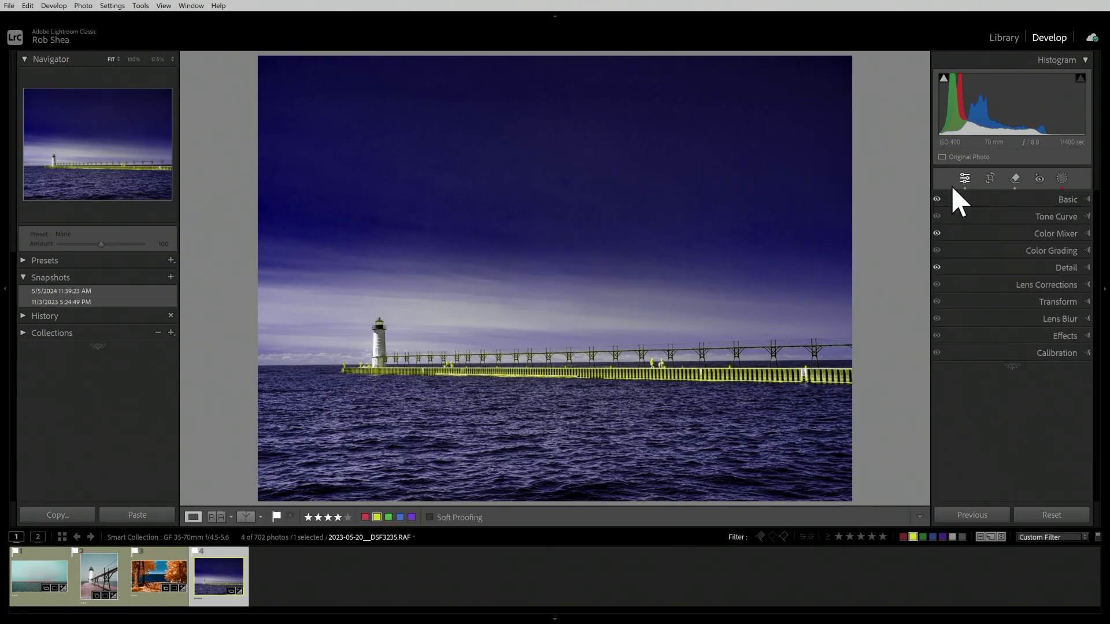